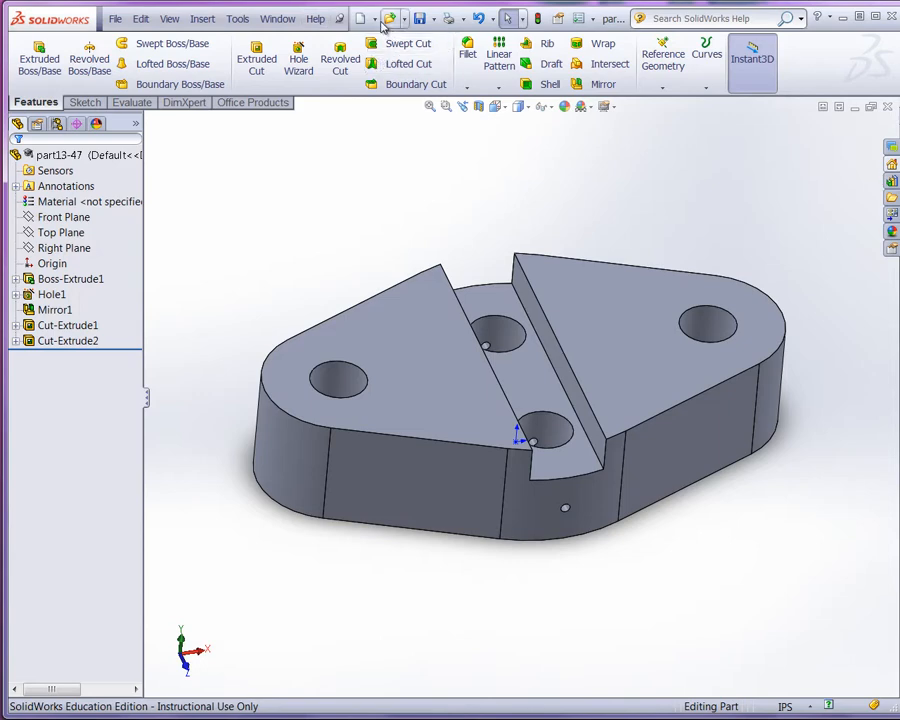
Create a new drawing from the open part using the Drawing template.
{"action": "left_click", "coordinate": [376, 19]}
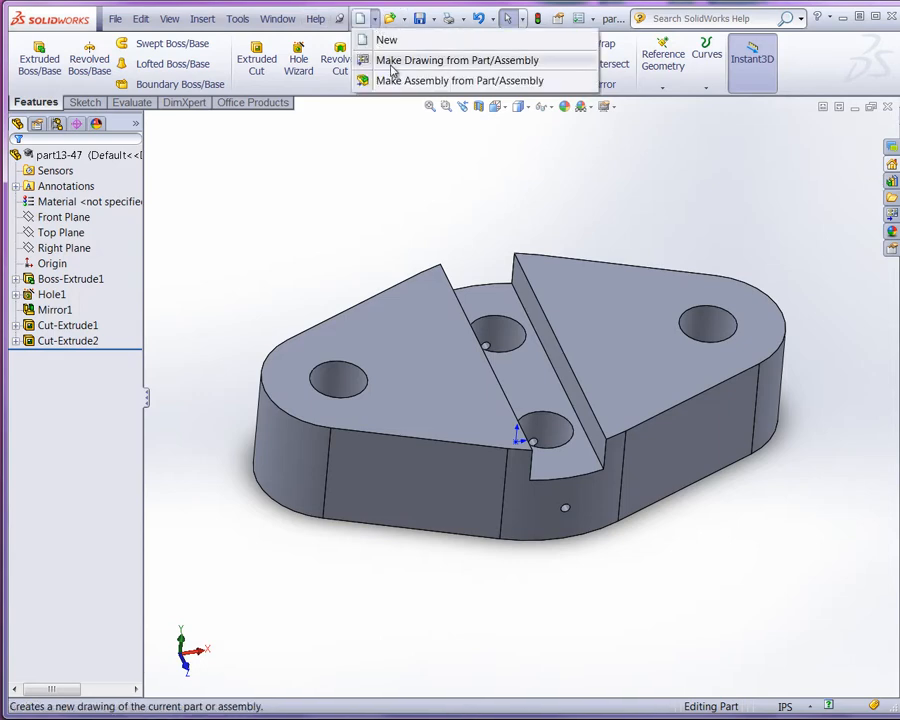
{"action": "left_click", "coordinate": [392, 62]}
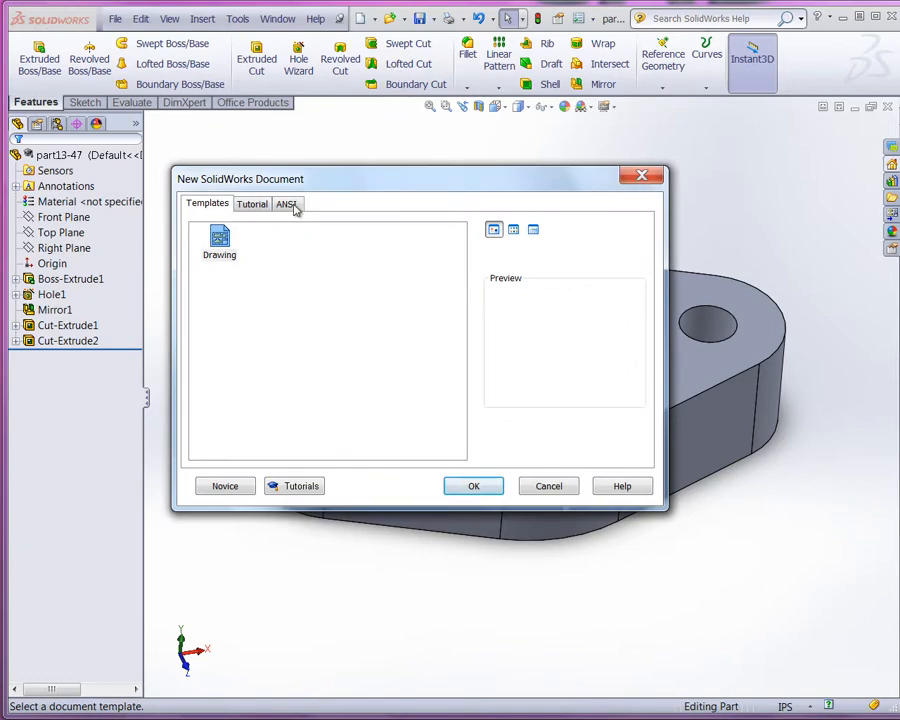
{"action": "left_click", "coordinate": [216, 243]}
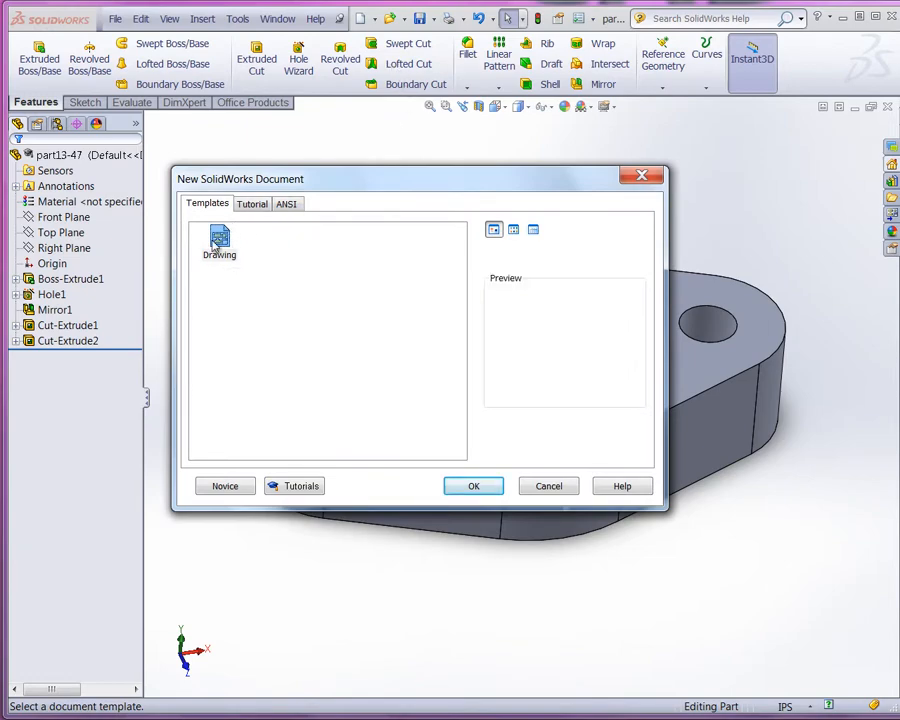
{"action": "left_click", "coordinate": [466, 490]}
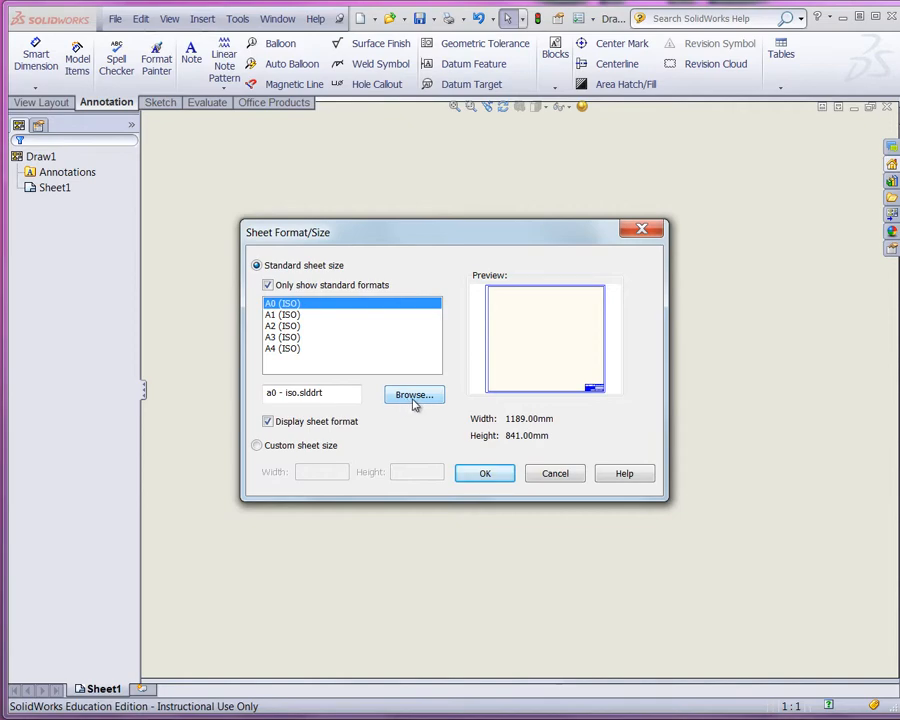
Load the b - landscape.slddrt sheet format for the drawing and set the document units to IPS (inch, pound, second).
{"action": "left_click", "coordinate": [413, 398]}
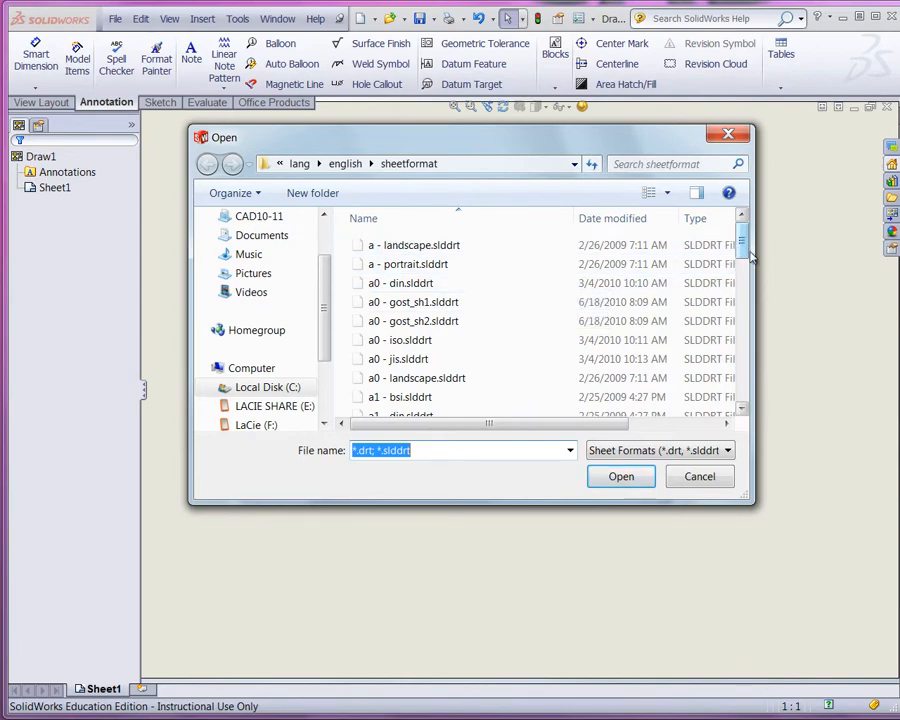
{"action": "left_click_drag", "start_coordinate": [749, 257], "coordinate": [746, 386]}
{"action": "left_click", "coordinate": [434, 355]}
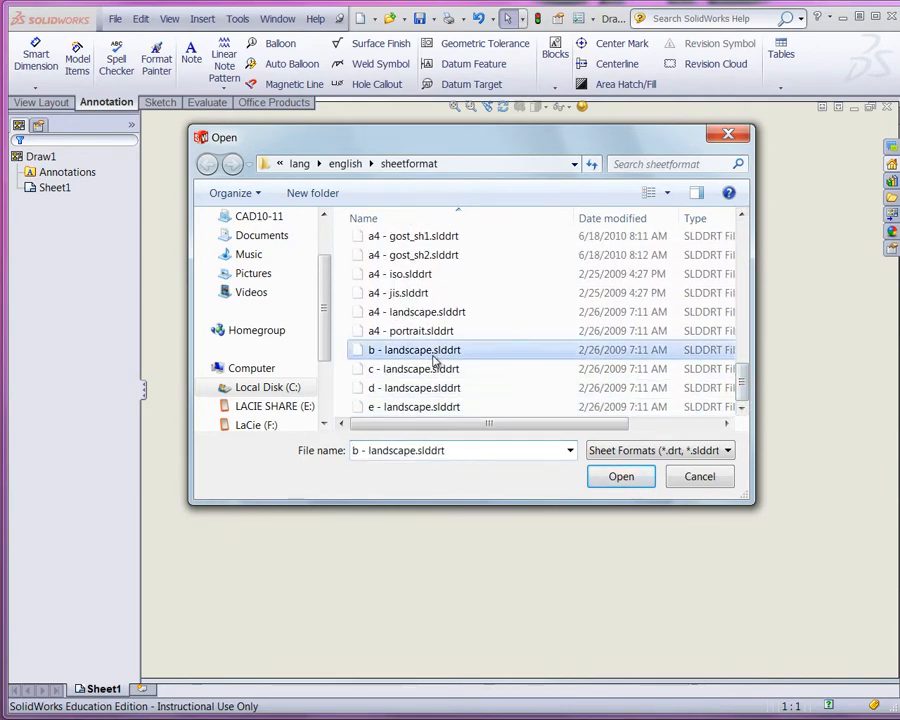
{"action": "left_click", "coordinate": [613, 478]}
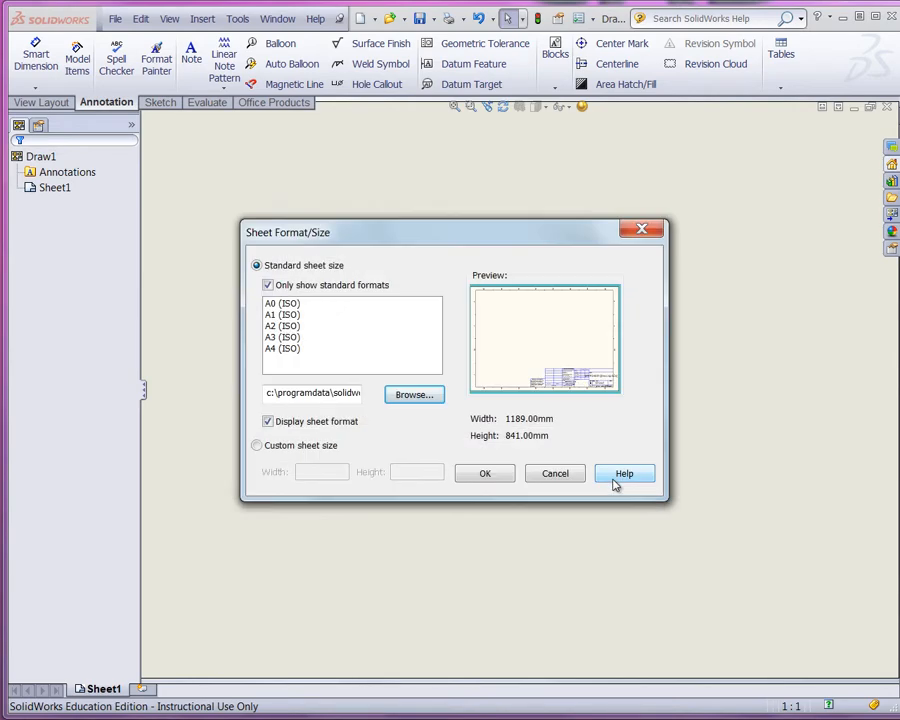
{"action": "left_click", "coordinate": [483, 475]}
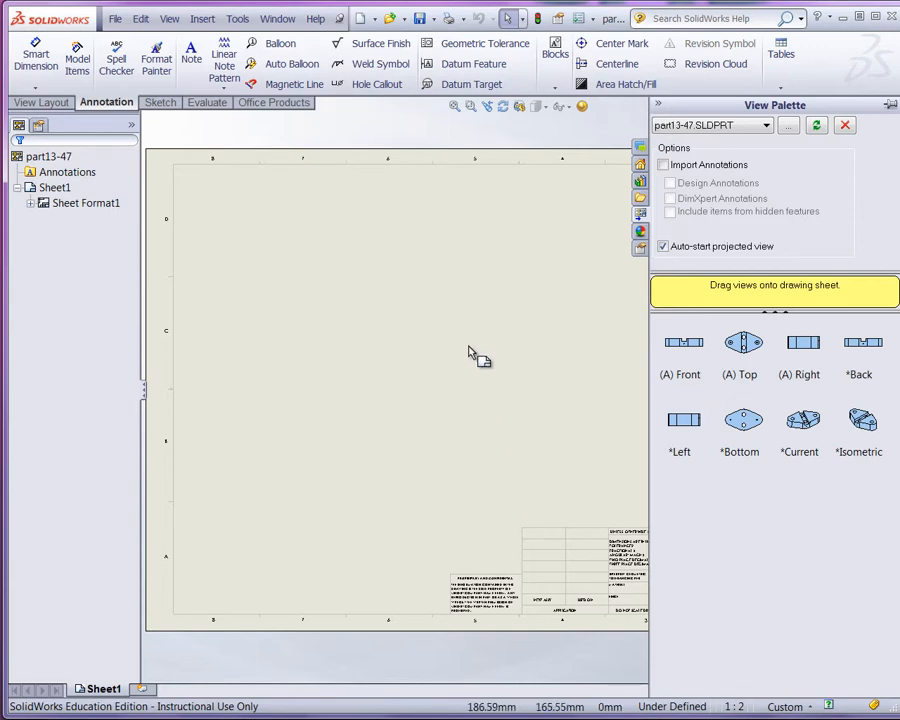
{"action": "left_click", "coordinate": [800, 707]}
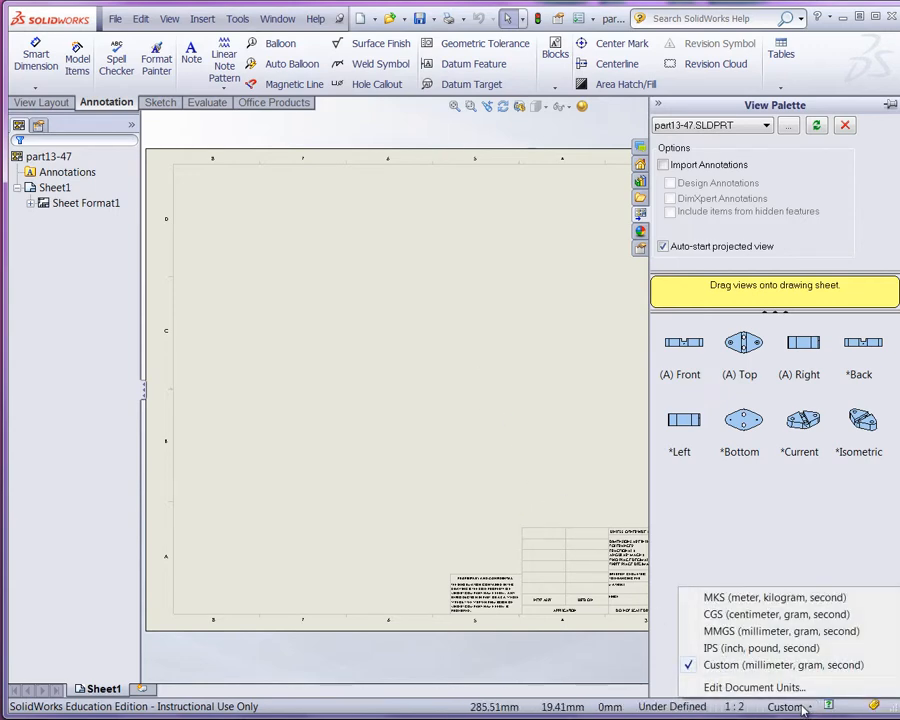
{"action": "left_click", "coordinate": [795, 650]}
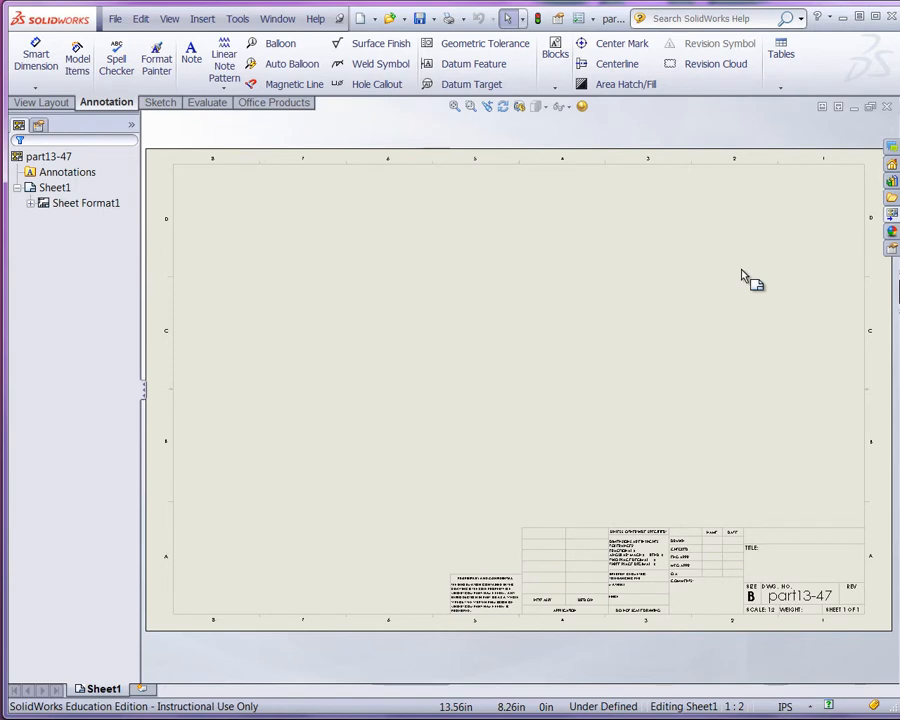
Check the reference drawing, and place the part's Top view in the sheet's upper-left area with a projected front view below it.
{"action": "left_click", "coordinate": [890, 215]}
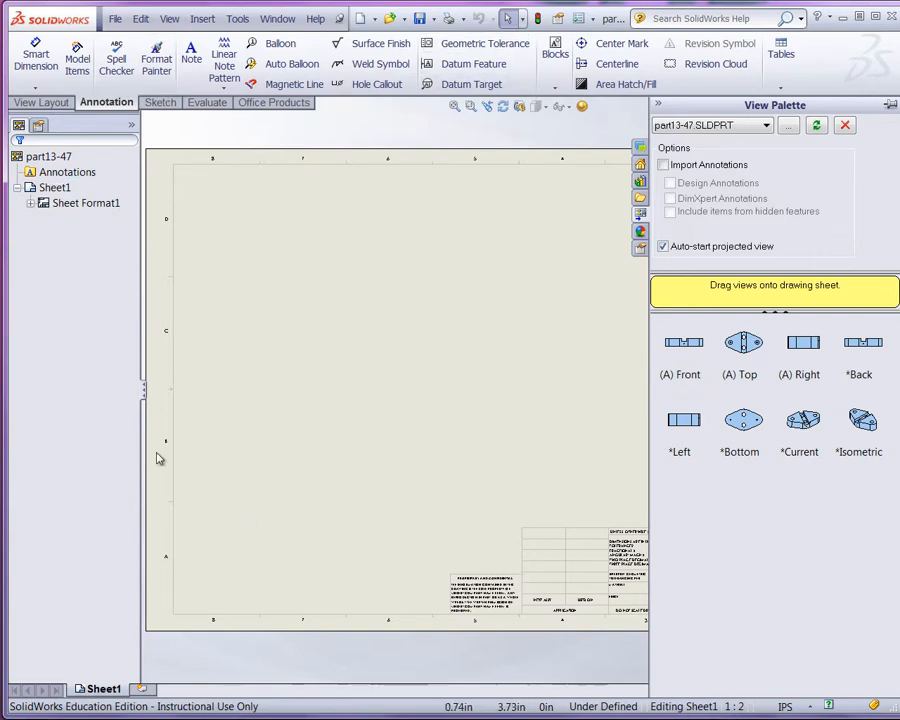
{"action": "mouse_move", "coordinate": [160, 719]}
{"action": "left_mouse_down"}
{"action": "mouse_move", "coordinate": [201, 680]}
{"action": "mouse_move", "coordinate": [309, 160]}
{"action": "mouse_move", "coordinate": [443, 92]}
{"action": "left_mouse_up"}
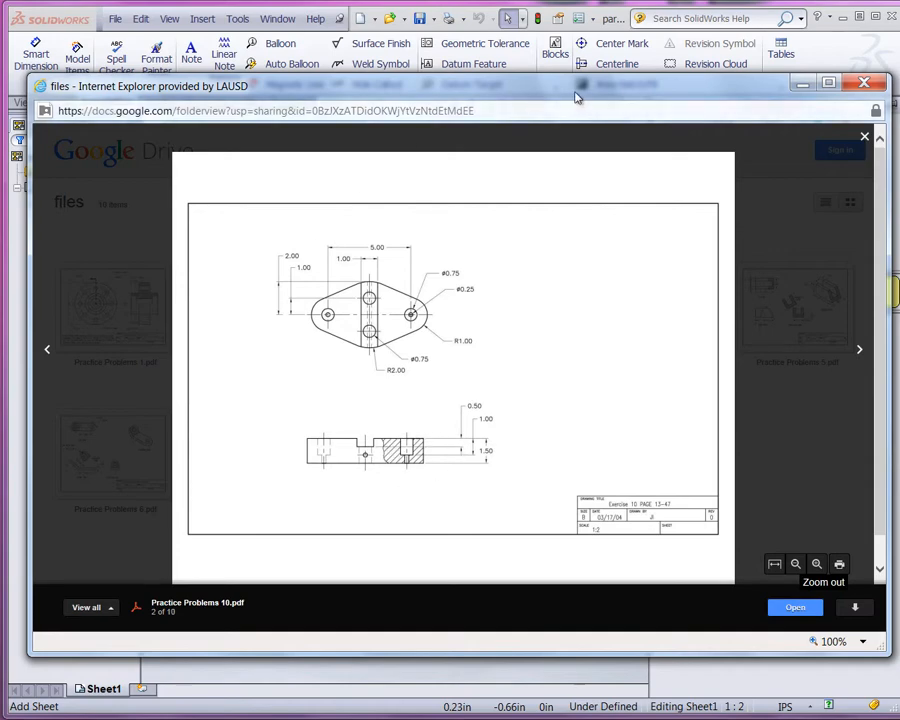
{"action": "left_click_drag", "start_coordinate": [579, 92], "coordinate": [490, 523]}
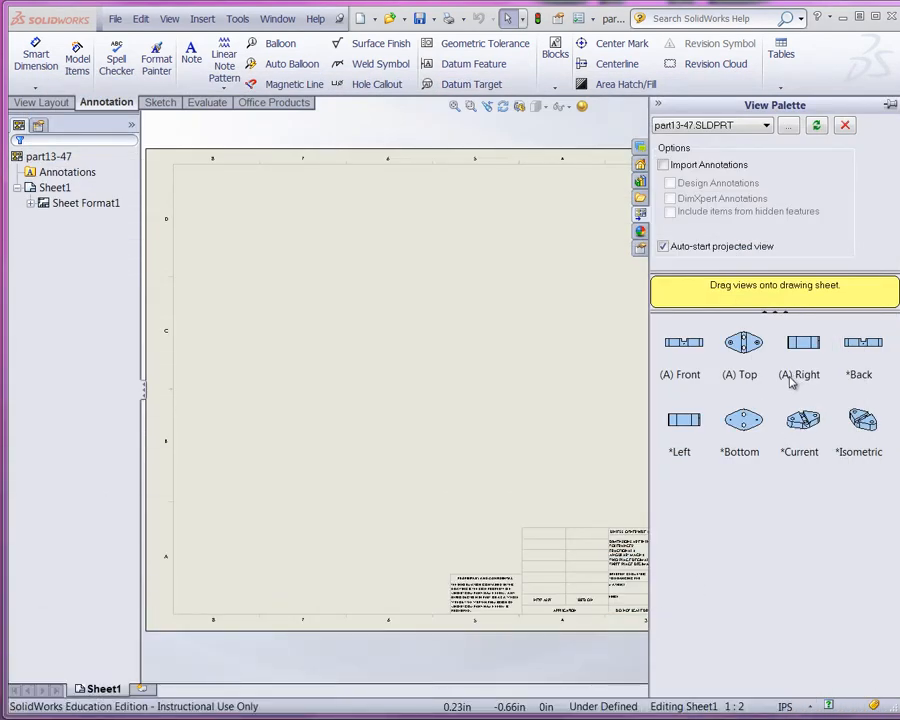
{"action": "left_click_drag", "start_coordinate": [742, 343], "coordinate": [388, 302]}
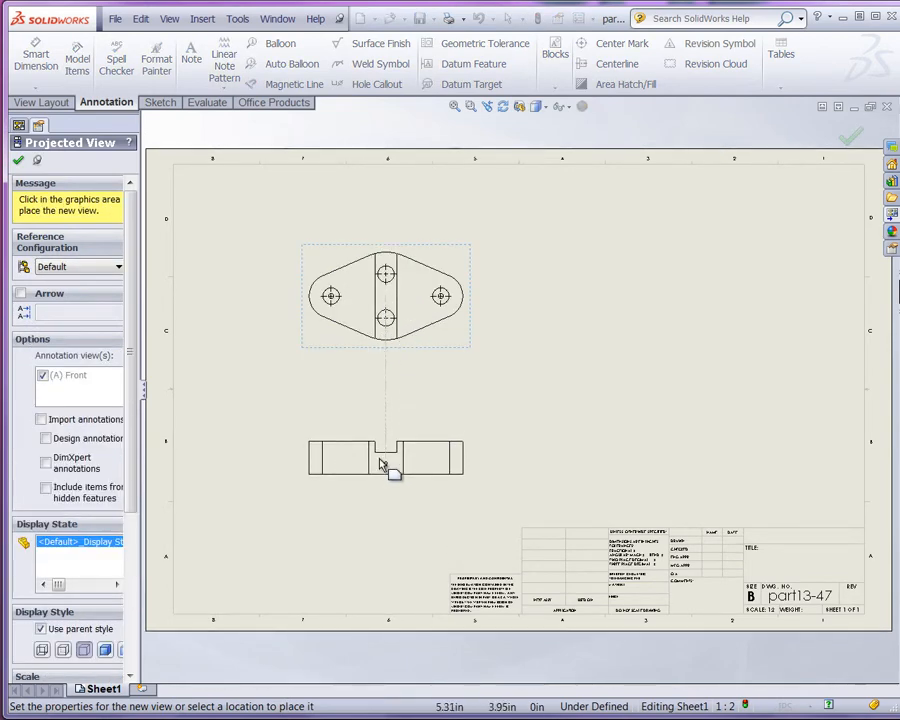
{"action": "left_click", "coordinate": [383, 464]}
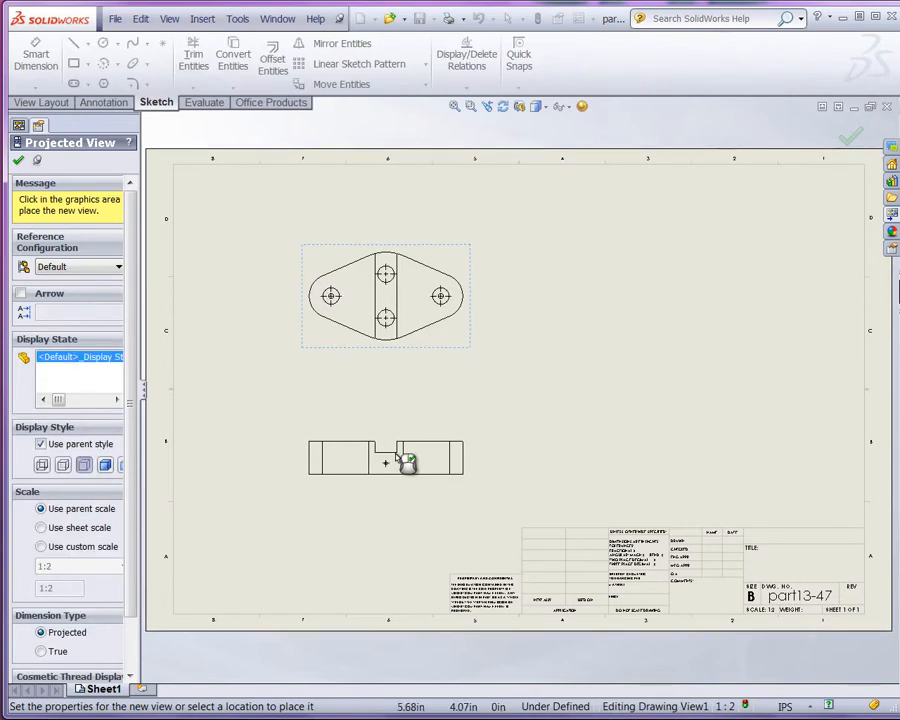
{"action": "key", "text": "Escape"}
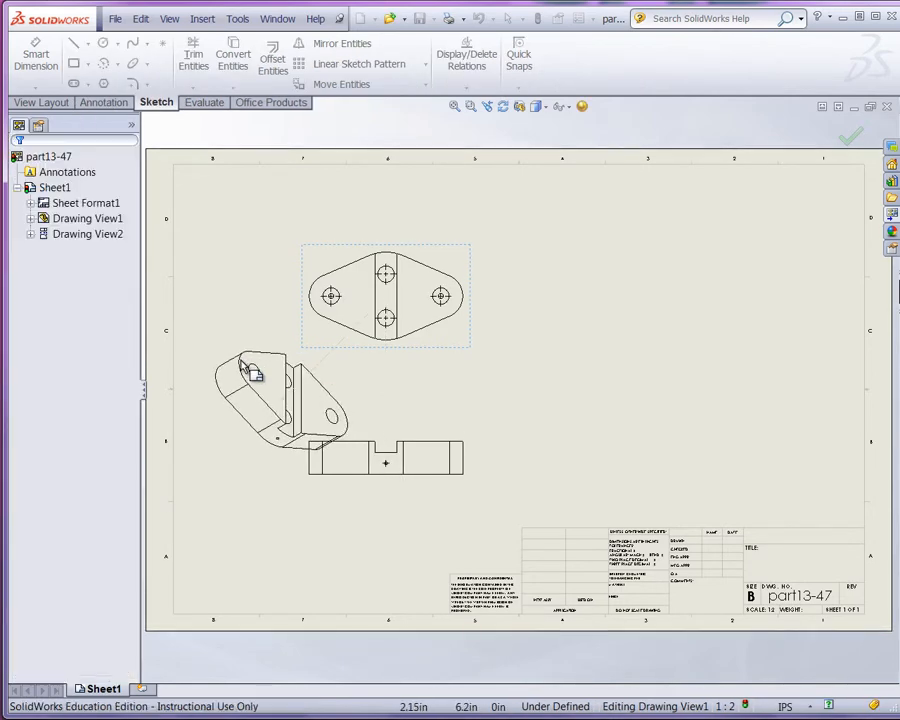
Set the top view's display style to Hidden Lines Visible.
{"action": "scroll", "coordinate": [378, 466], "scroll_direction": "down", "scroll_amount": 5}
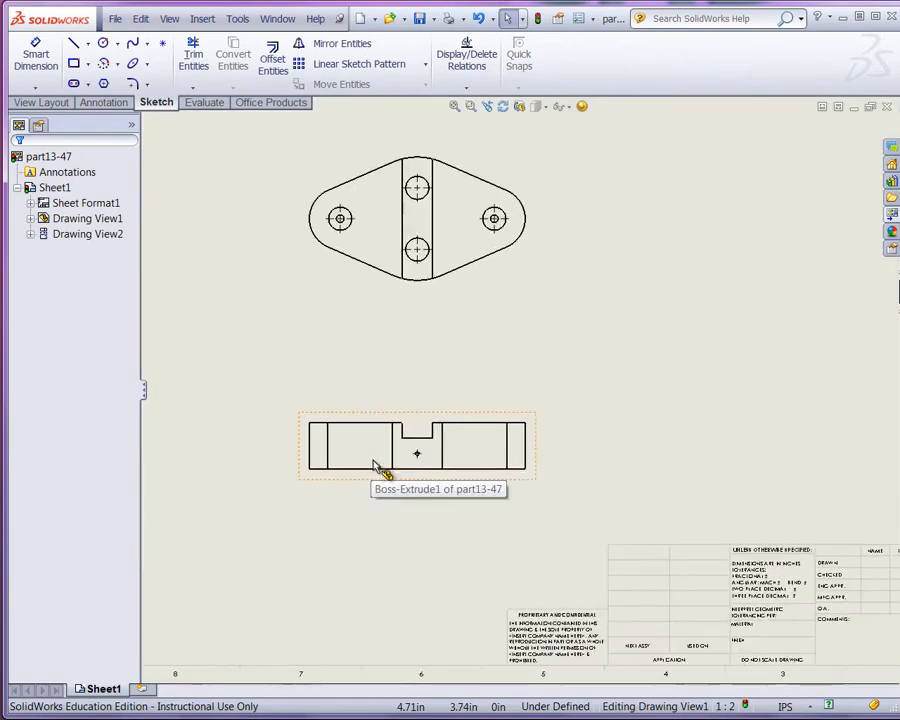
{"action": "scroll", "coordinate": [446, 475], "scroll_direction": "up", "scroll_amount": 4}
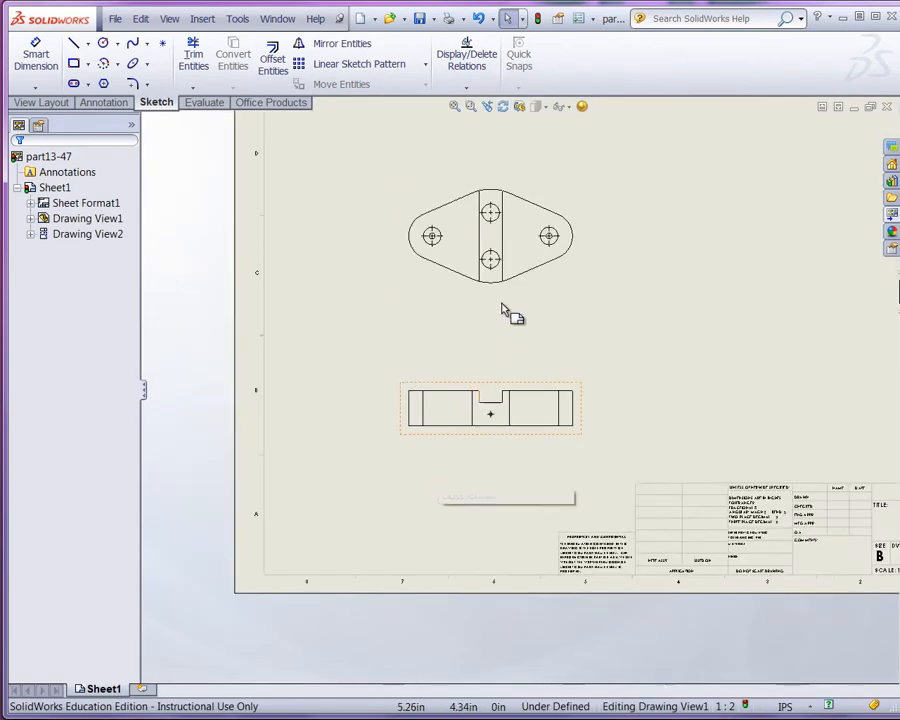
{"action": "left_click", "coordinate": [532, 295]}
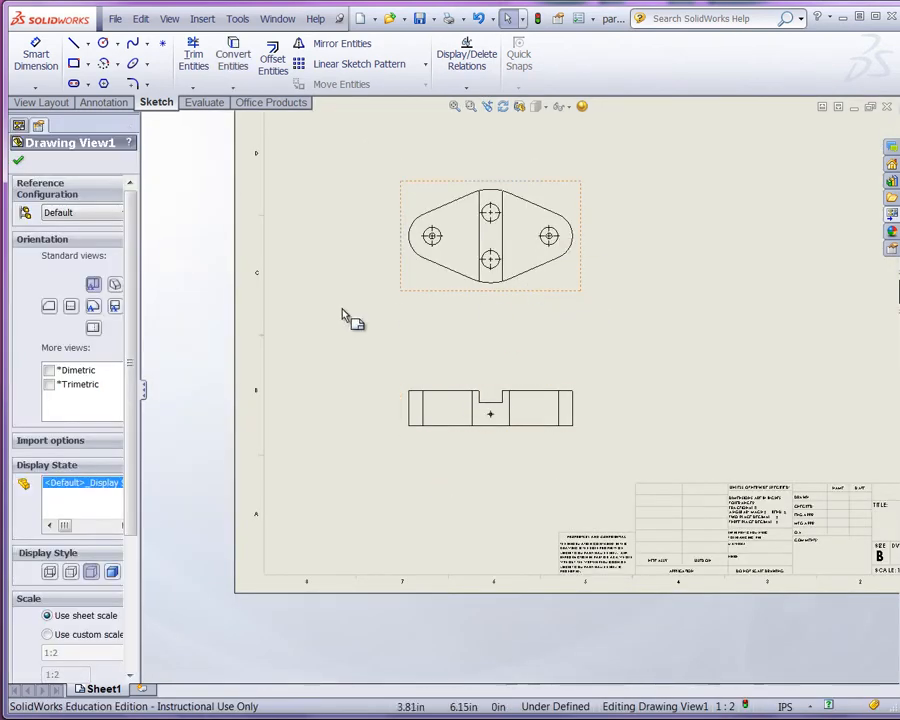
{"action": "mouse_move", "coordinate": [140, 325]}
{"action": "left_mouse_down"}
{"action": "mouse_move", "coordinate": [199, 327]}
{"action": "mouse_move", "coordinate": [195, 416]}
{"action": "mouse_move", "coordinate": [181, 458]}
{"action": "left_mouse_up"}
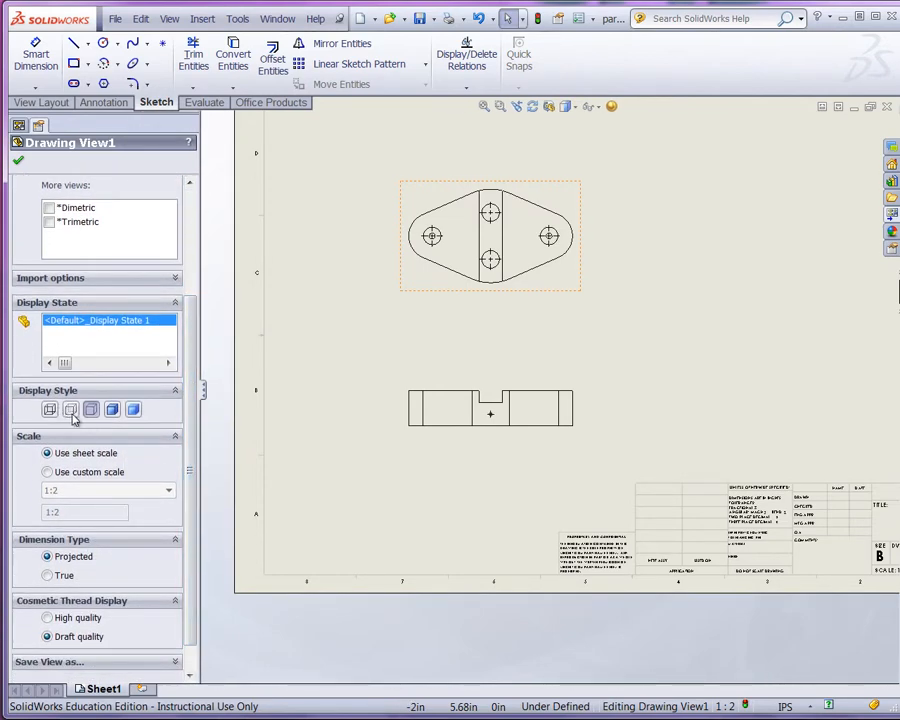
{"action": "left_click", "coordinate": [71, 410]}
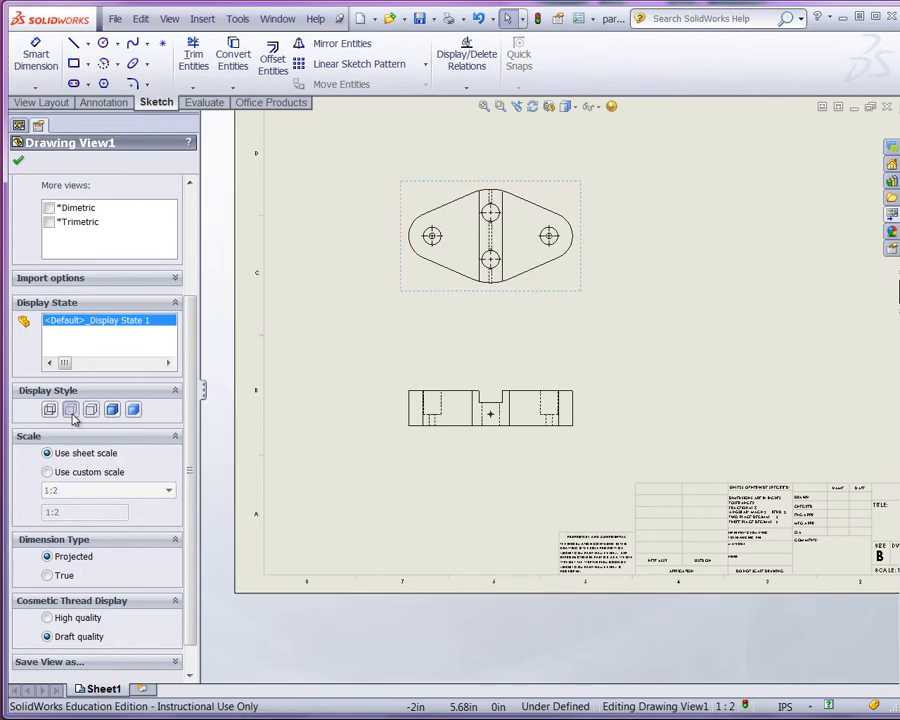
{"action": "left_click", "coordinate": [437, 350]}
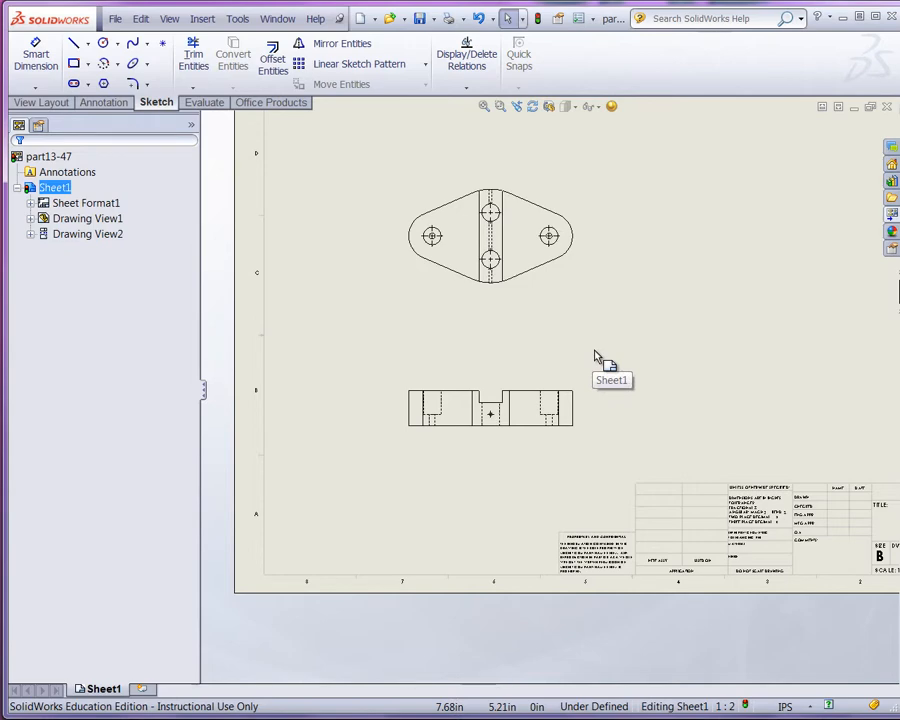
Set the front view's tangent edge display to Tangent Edges Removed.
{"action": "scroll", "coordinate": [613, 392], "scroll_direction": "down", "scroll_amount": 3}
{"action": "scroll", "coordinate": [550, 422], "scroll_direction": "down", "scroll_amount": 1}
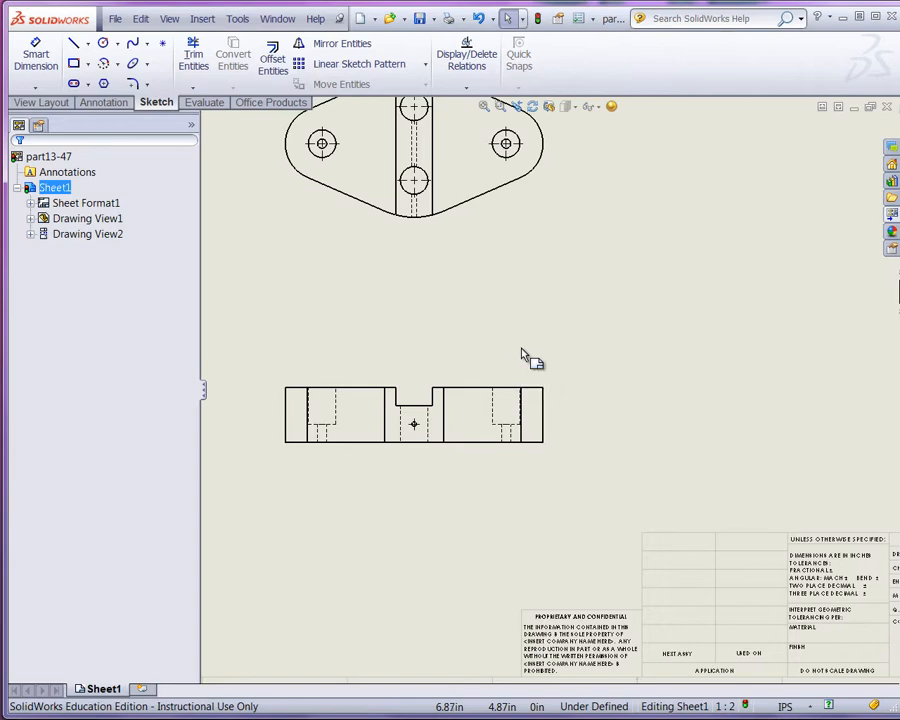
{"action": "scroll", "coordinate": [532, 361], "scroll_direction": "up", "scroll_amount": 1}
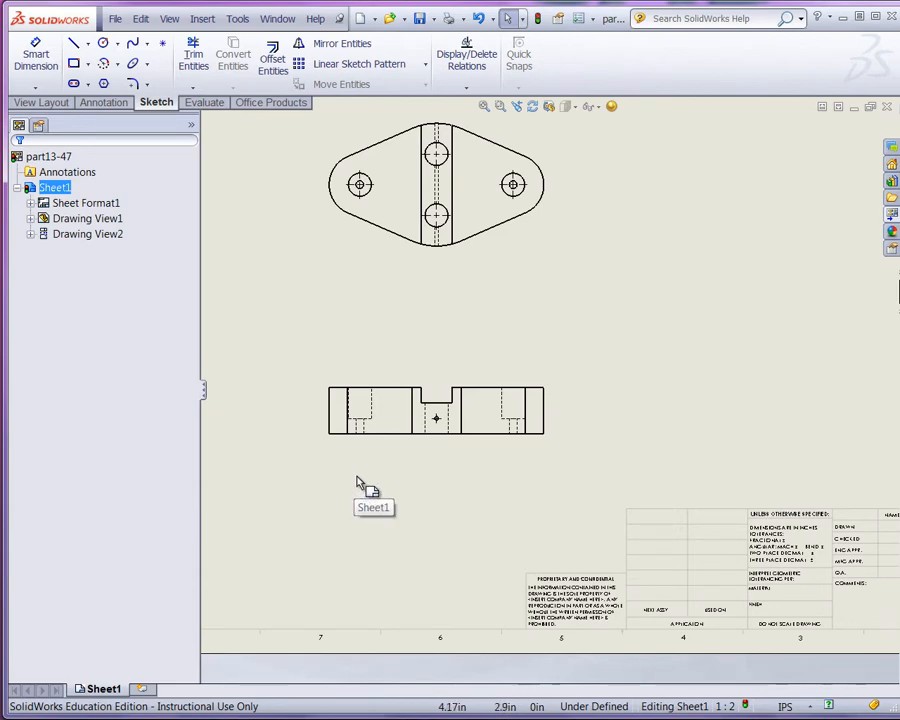
{"action": "left_click", "coordinate": [380, 452]}
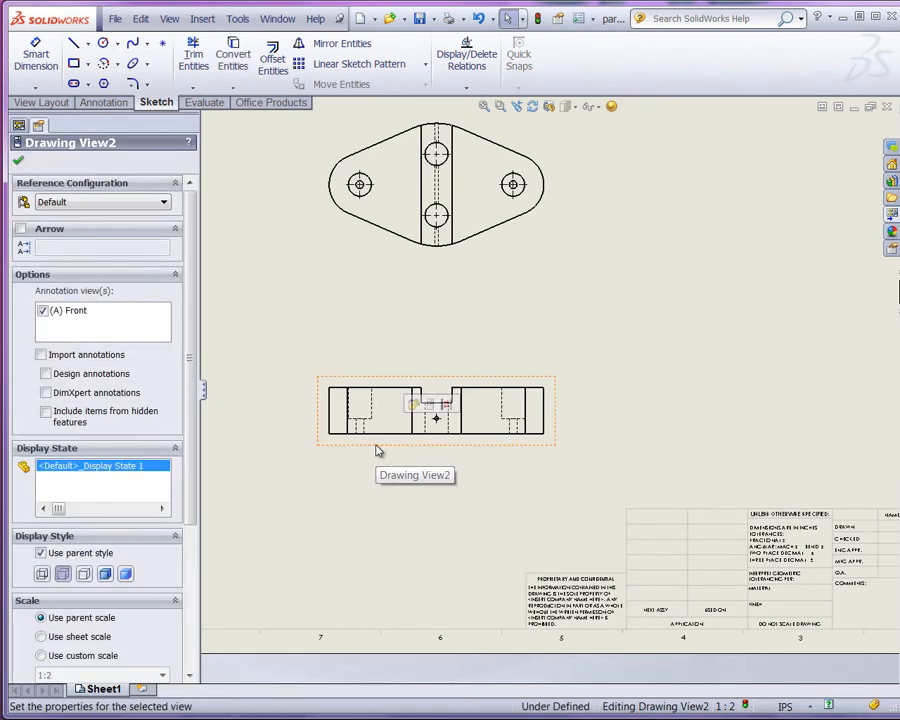
{"action": "mouse_move", "coordinate": [190, 320]}
{"action": "left_mouse_down"}
{"action": "mouse_move", "coordinate": [186, 480]}
{"action": "mouse_move", "coordinate": [184, 315]}
{"action": "left_mouse_up"}
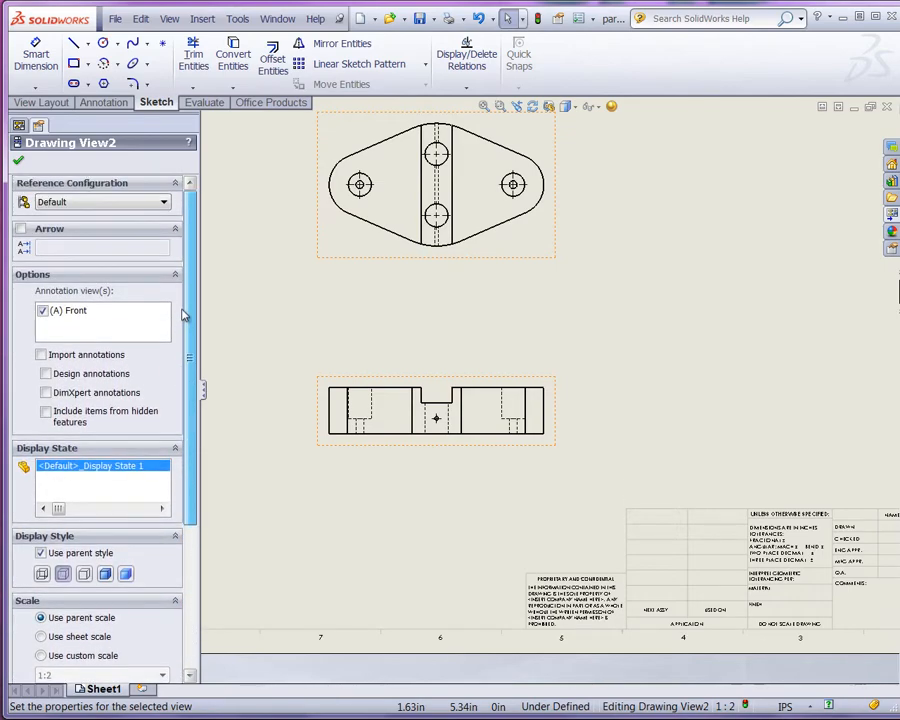
{"action": "left_click", "coordinate": [170, 19]}
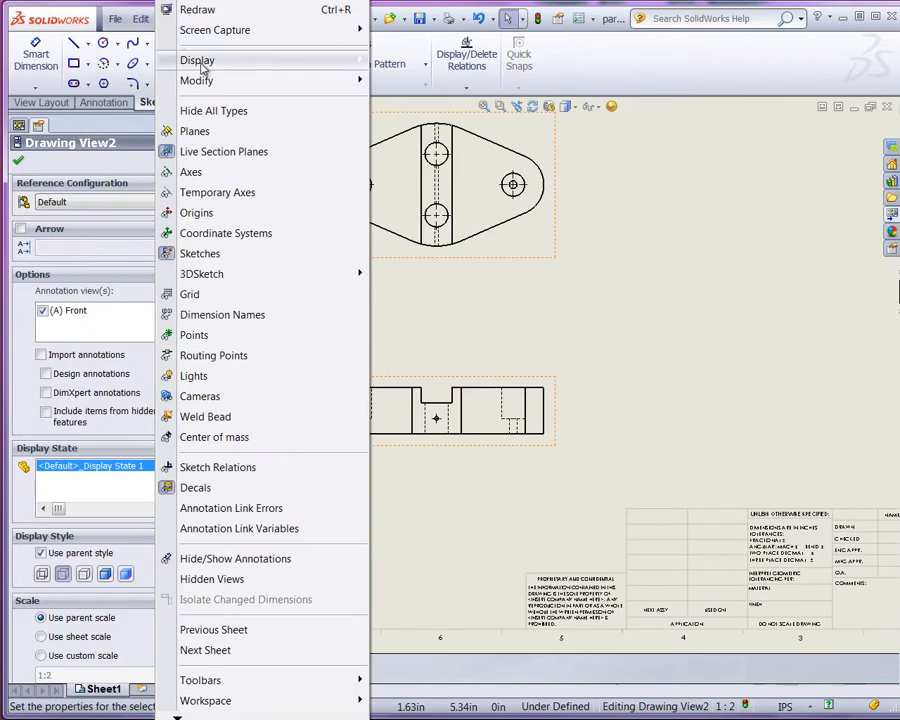
{"action": "mouse_move", "coordinate": [203, 66]}
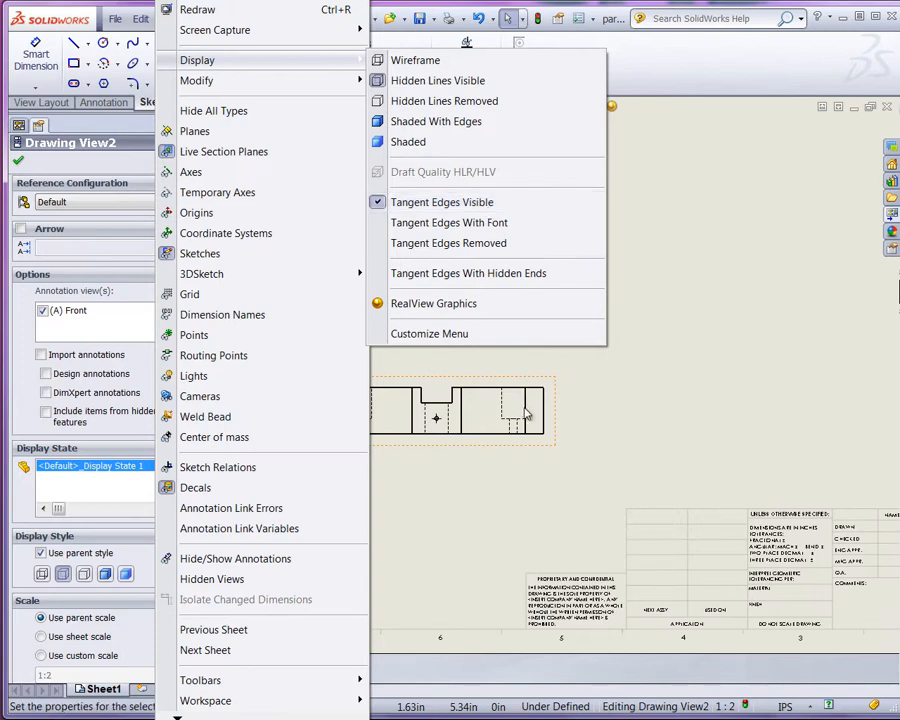
{"action": "left_click", "coordinate": [480, 244]}
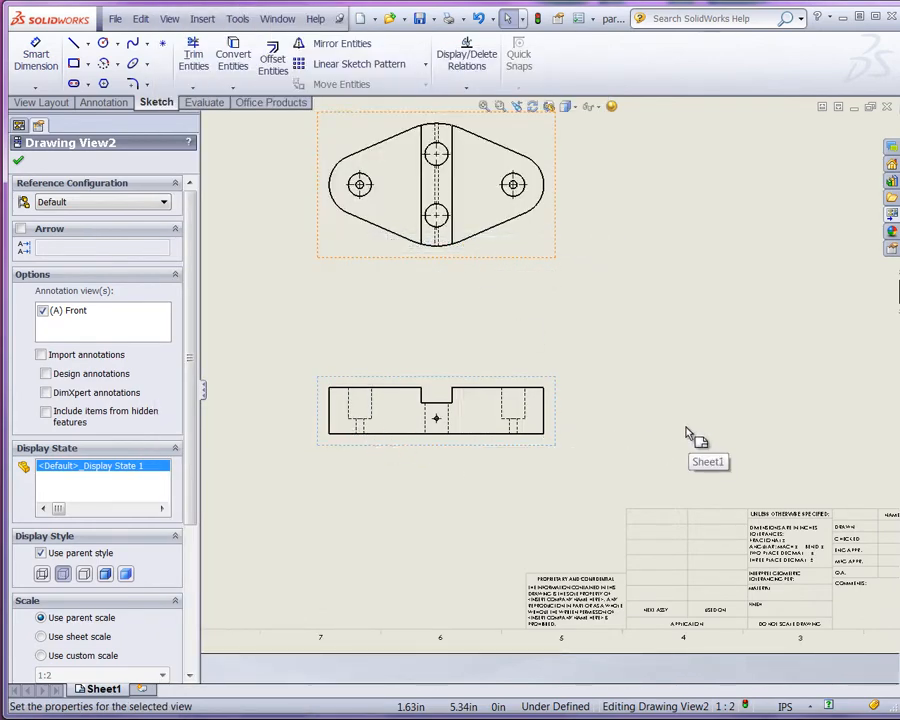
{"action": "left_click", "coordinate": [642, 398]}
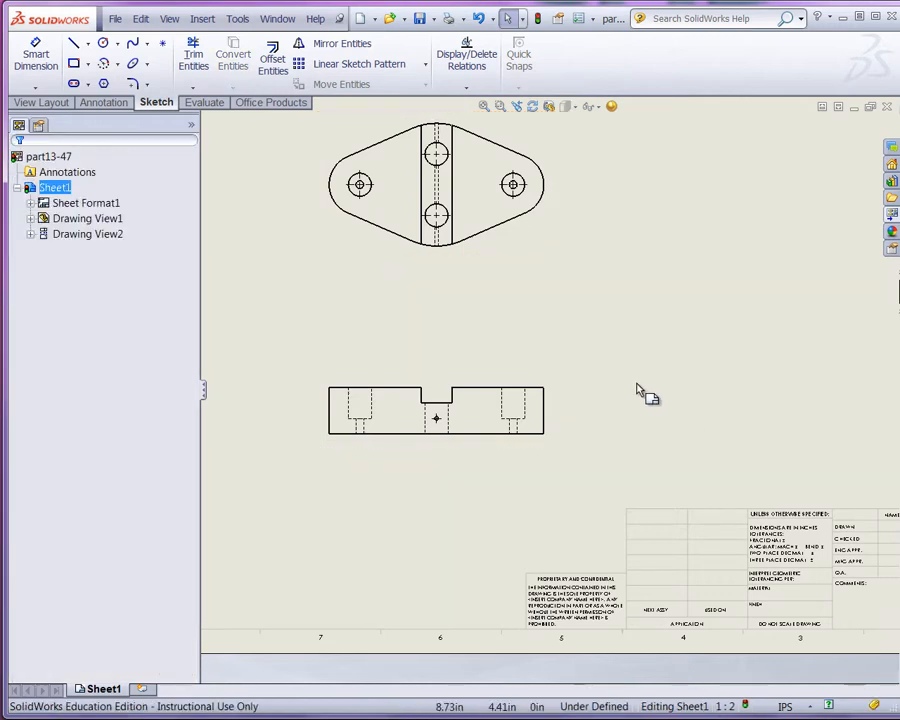
Start a broken-out section and sketch a closed spline around the right-hand counterbored hole in the front view.
{"action": "left_click", "coordinate": [36, 104]}
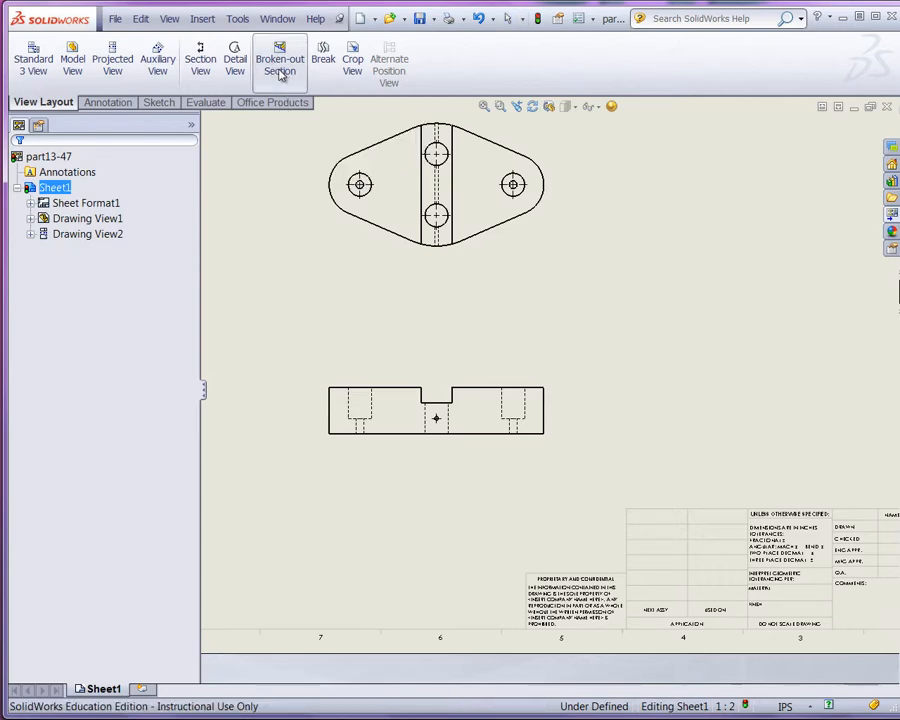
{"action": "left_click", "coordinate": [281, 75]}
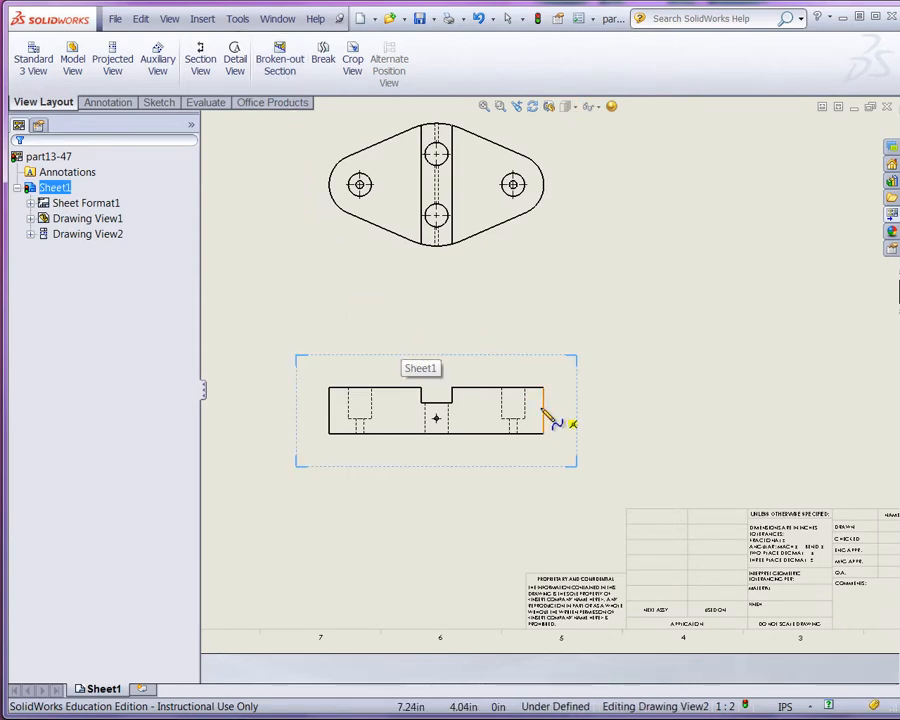
{"action": "scroll", "coordinate": [544, 412], "scroll_direction": "down", "scroll_amount": 5}
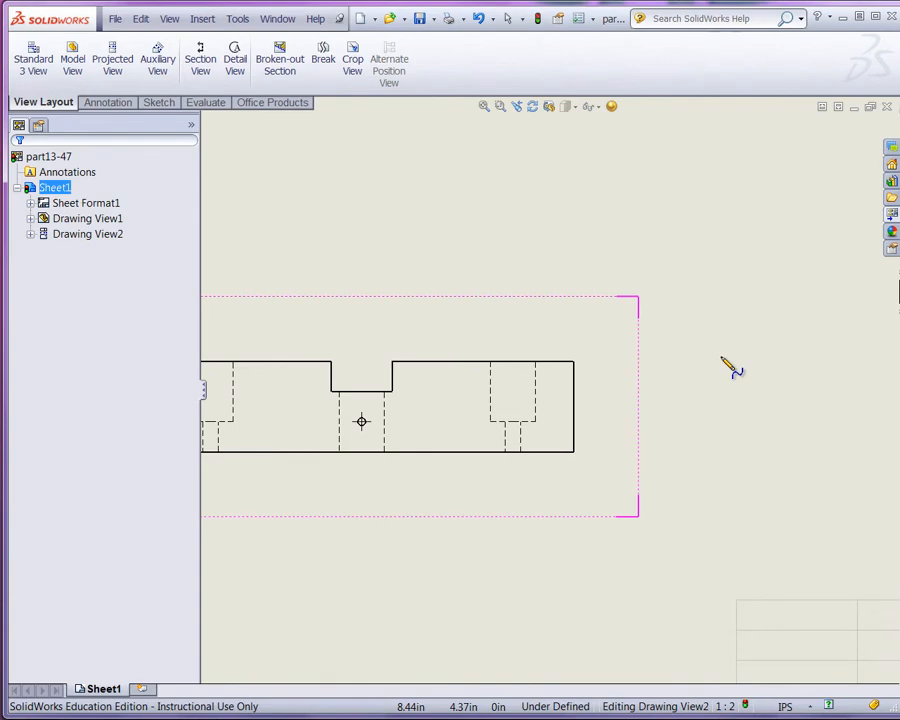
{"action": "left_click", "coordinate": [466, 325]}
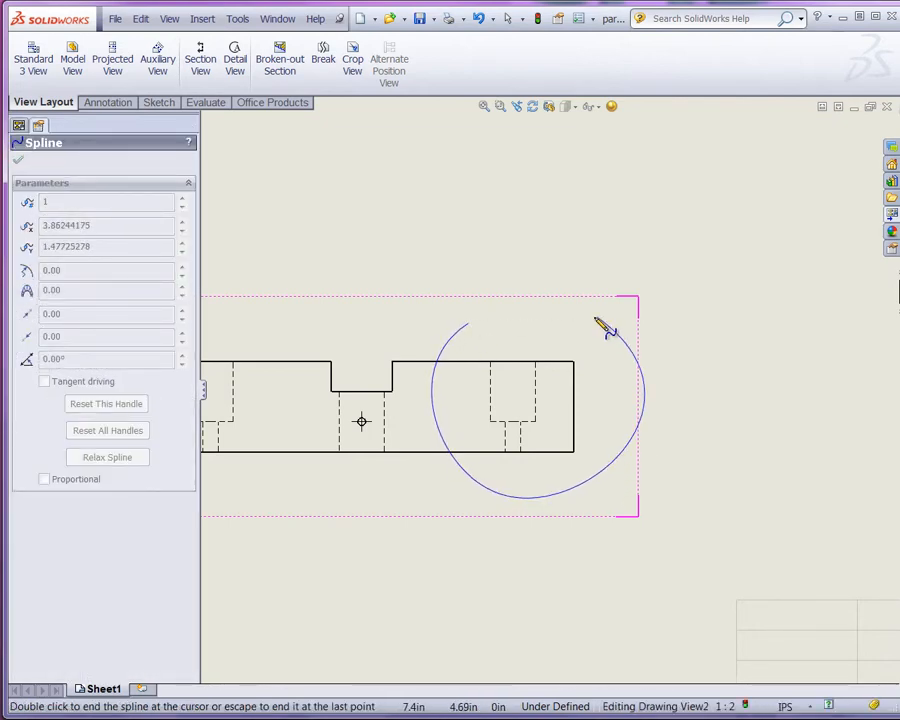
{"action": "left_click", "coordinate": [470, 323]}
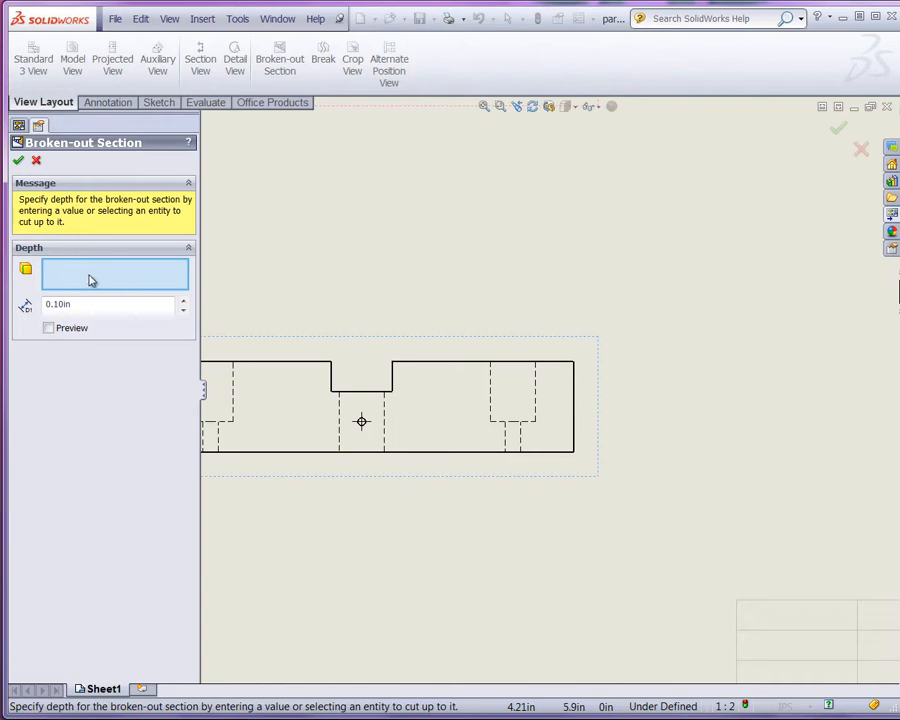
Preview the broken-out section and adjust its depth in 0.10 in increments to 1.90 in.
{"action": "left_click", "coordinate": [66, 334]}
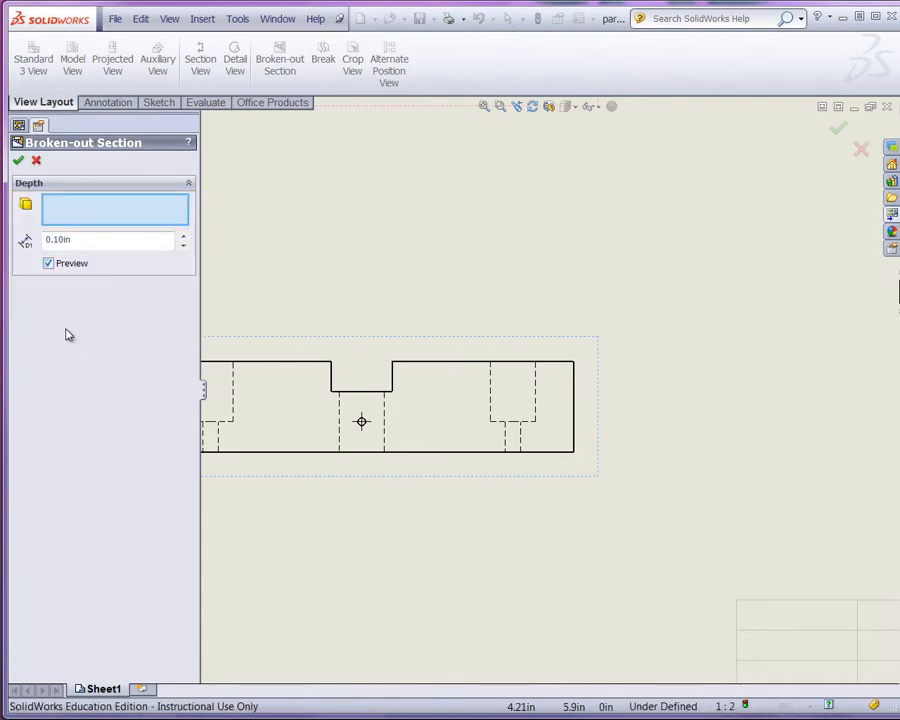
{"action": "left_click", "coordinate": [184, 244]}
{"action": "scroll", "coordinate": [556, 523], "scroll_direction": "up", "scroll_amount": 3}
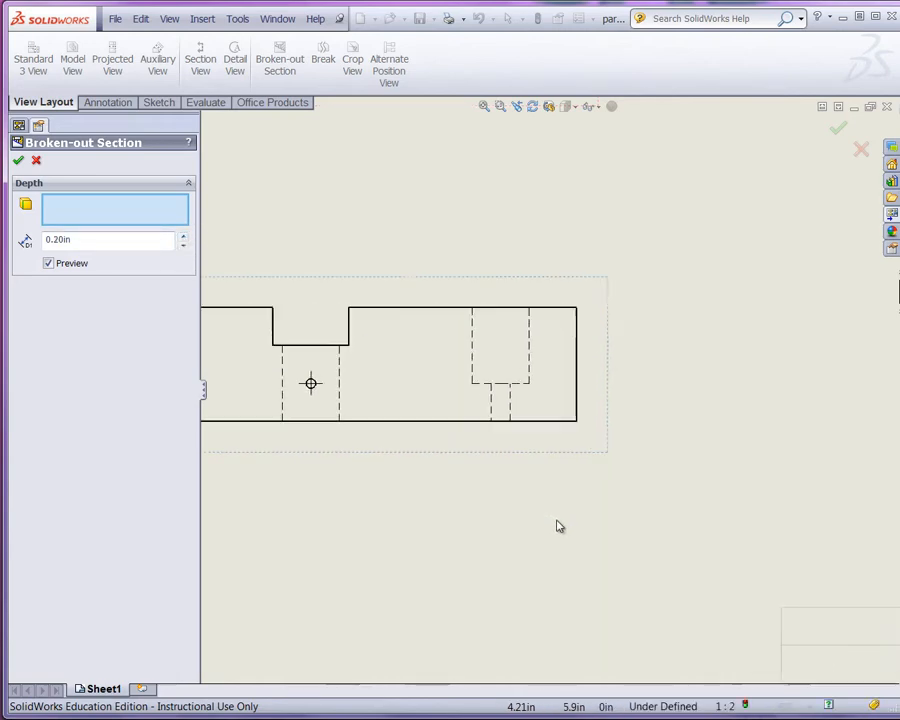
{"action": "scroll", "coordinate": [525, 390], "scroll_direction": "up", "scroll_amount": 3}
{"action": "scroll", "coordinate": [522, 400], "scroll_direction": "down", "scroll_amount": 2}
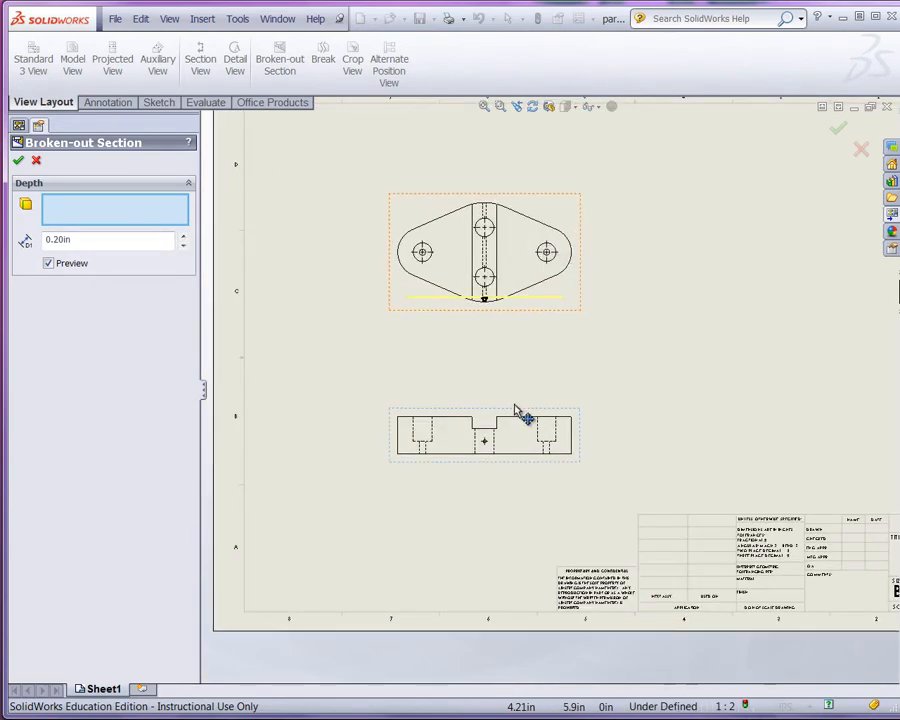
{"action": "left_click", "coordinate": [184, 236]}
{"action": "left_click", "coordinate": [184, 239]}
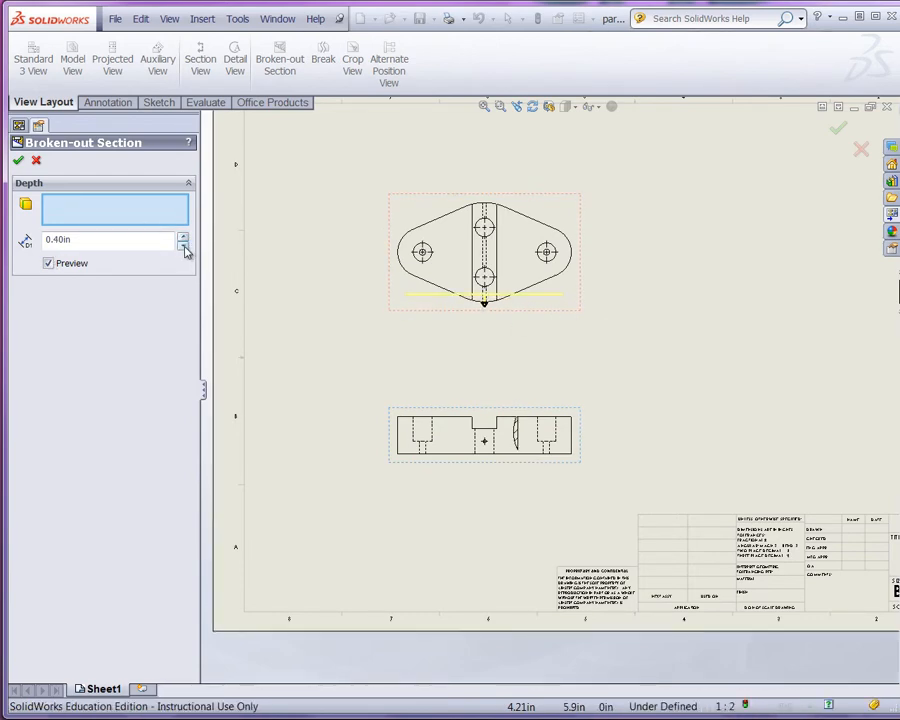
{"action": "left_click", "coordinate": [184, 247]}
{"action": "left_click", "coordinate": [184, 247]}
{"action": "left_click", "coordinate": [184, 247]}
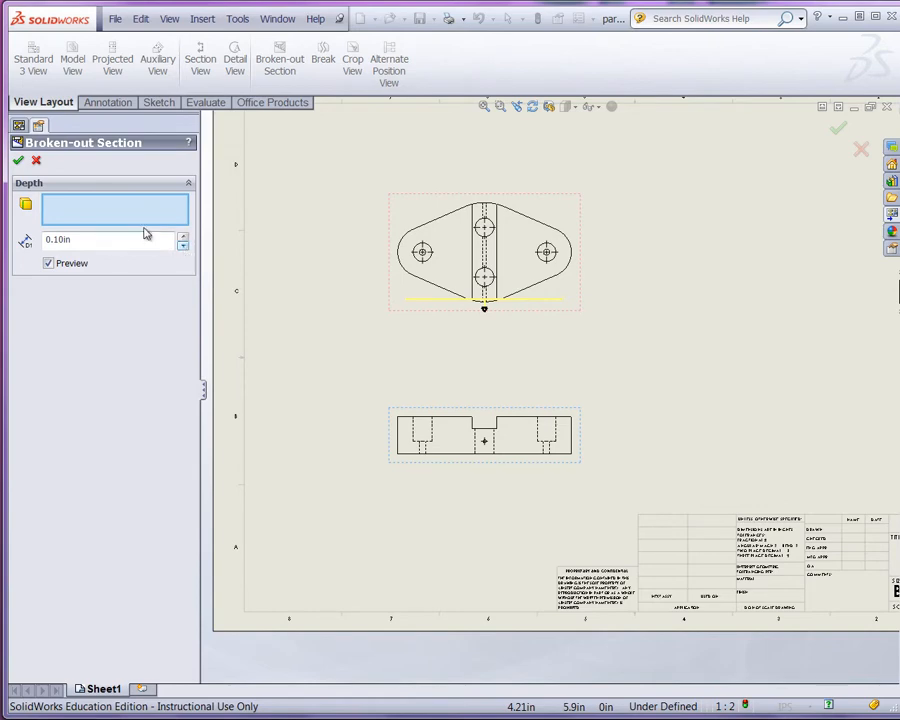
{"action": "left_click", "coordinate": [184, 239]}
{"action": "left_click", "coordinate": [184, 239]}
{"action": "left_click", "coordinate": [184, 239]}
{"action": "left_click", "coordinate": [184, 239]}
{"action": "left_click", "coordinate": [184, 239]}
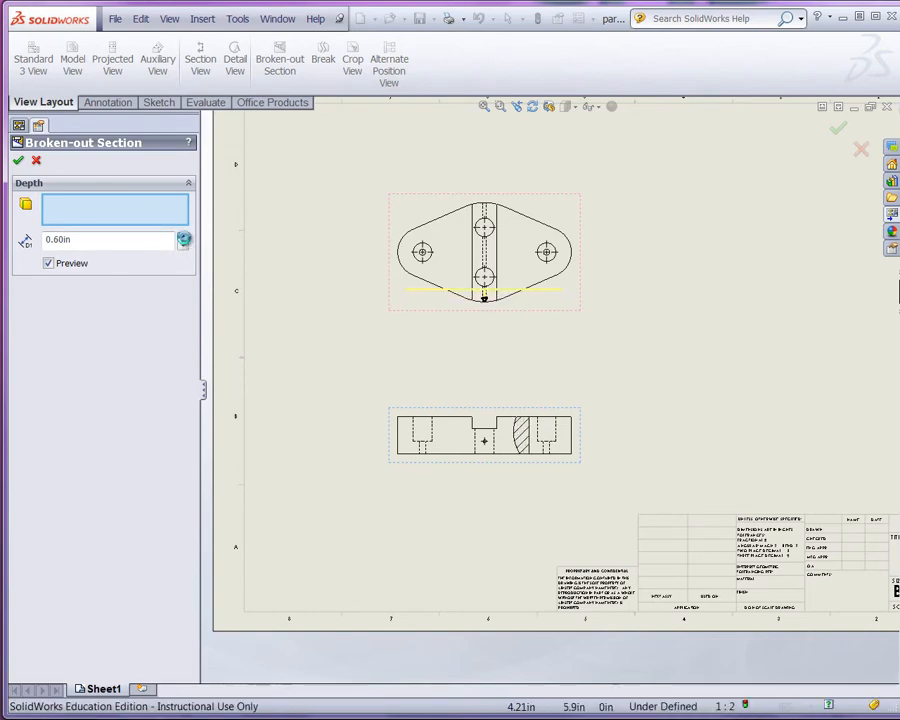
{"action": "left_click", "coordinate": [184, 239]}
{"action": "left_click", "coordinate": [184, 239]}
{"action": "left_click", "coordinate": [184, 239]}
{"action": "left_click", "coordinate": [184, 239]}
{"action": "left_click", "coordinate": [184, 239]}
{"action": "left_click", "coordinate": [184, 239]}
{"action": "left_click", "coordinate": [184, 239]}
{"action": "left_click", "coordinate": [184, 239]}
{"action": "left_click", "coordinate": [184, 239]}
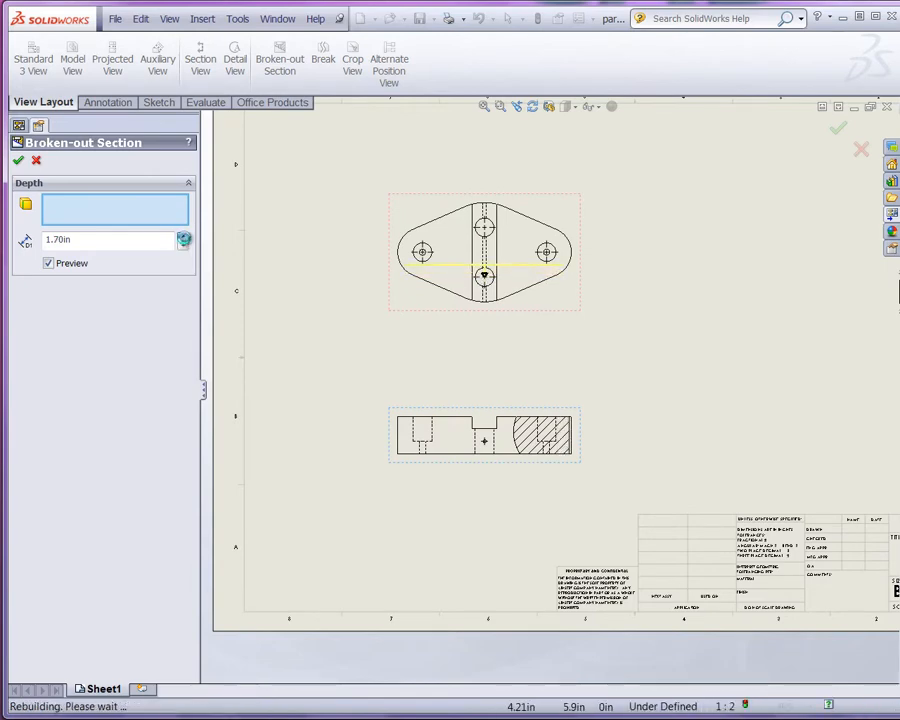
{"action": "left_click", "coordinate": [184, 239]}
{"action": "left_click", "coordinate": [184, 239]}
{"action": "left_click", "coordinate": [184, 239]}
{"action": "left_click", "coordinate": [184, 239]}
{"action": "left_click", "coordinate": [184, 239]}
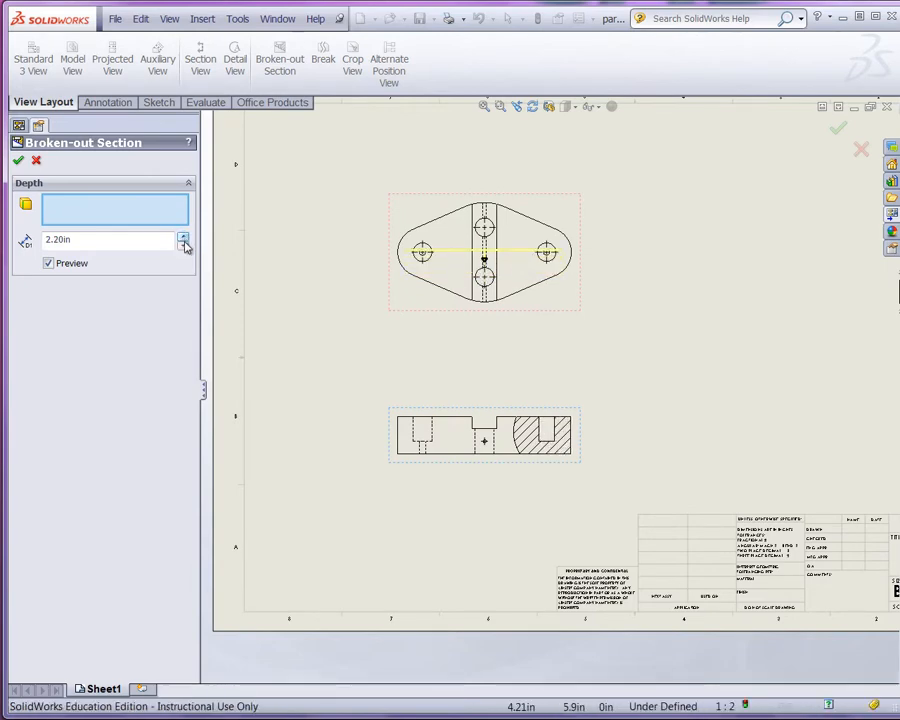
{"action": "left_click", "coordinate": [184, 246]}
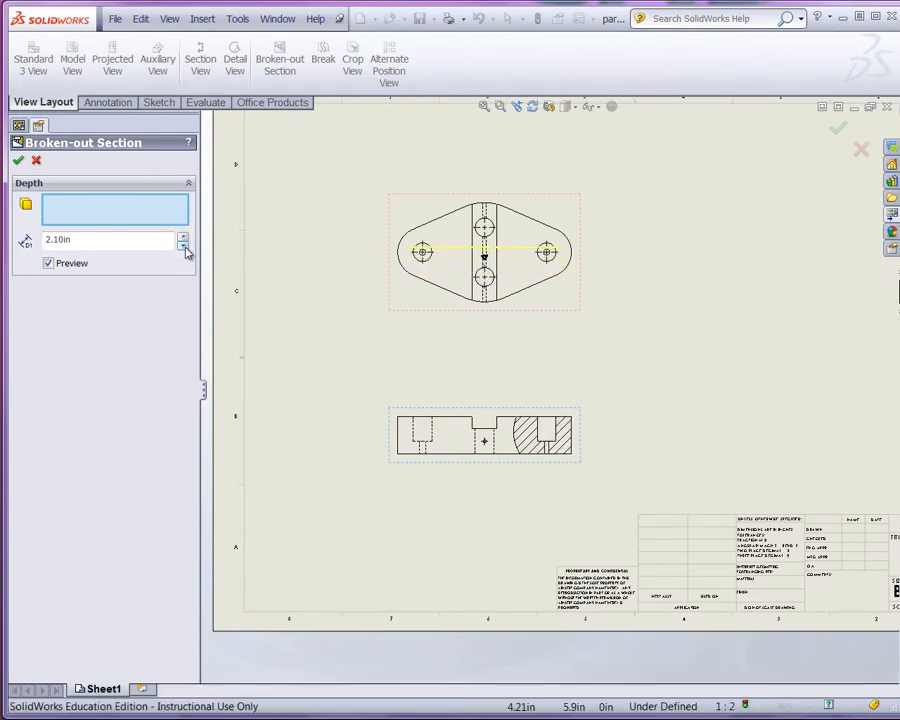
{"action": "left_click", "coordinate": [184, 246]}
{"action": "left_click", "coordinate": [184, 246]}
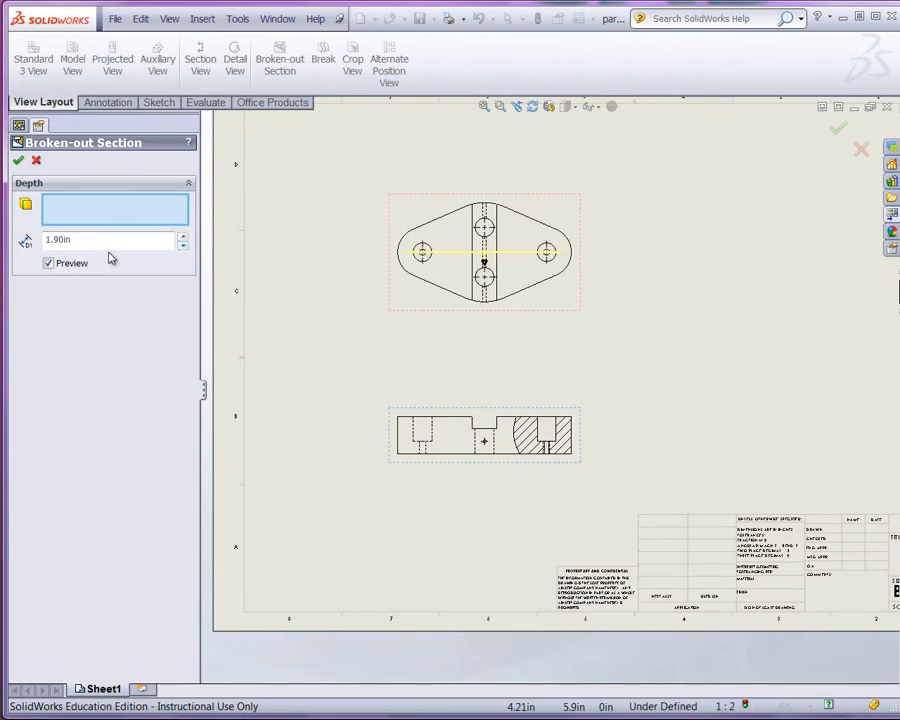
Set the broken-out section depth to 2.0 in and accept the section.
{"action": "left_click_drag", "start_coordinate": [88, 241], "coordinate": [6, 242]}
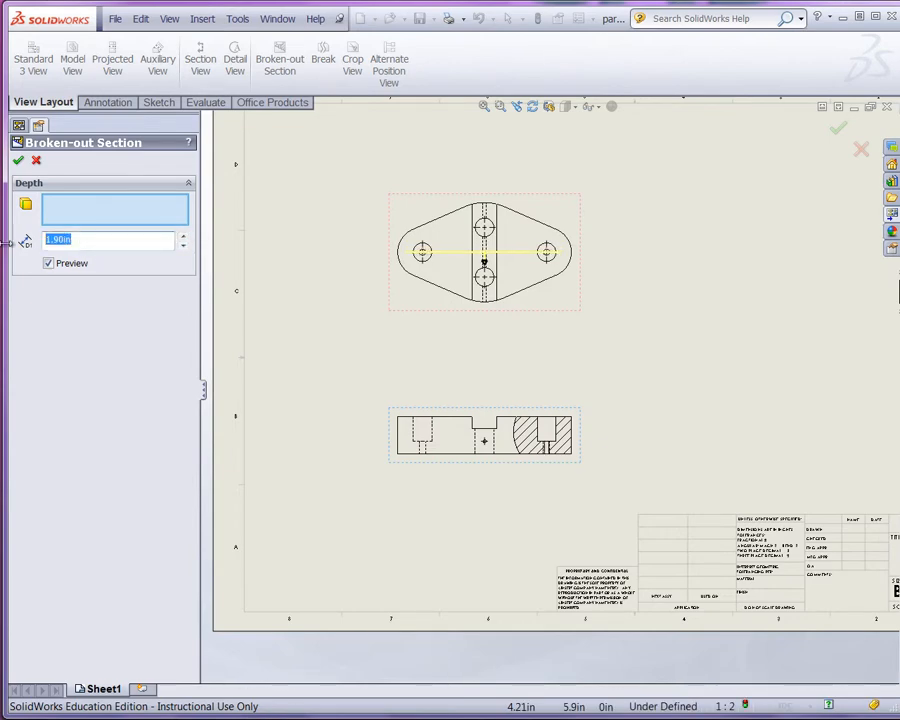
{"action": "type", "text": "2"}
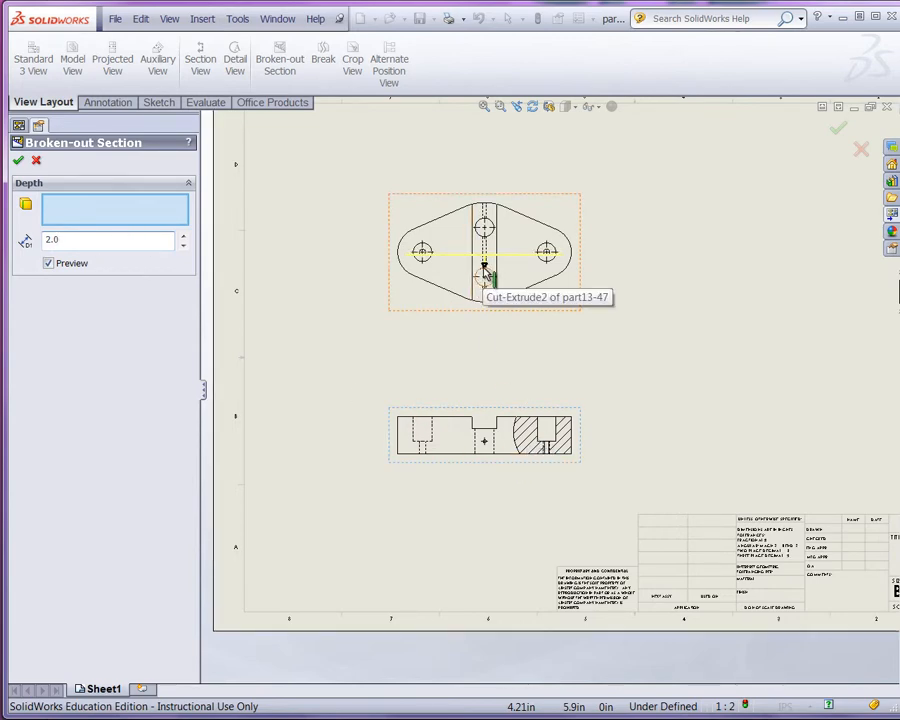
{"action": "scroll", "coordinate": [485, 272], "scroll_direction": "down", "scroll_amount": 3}
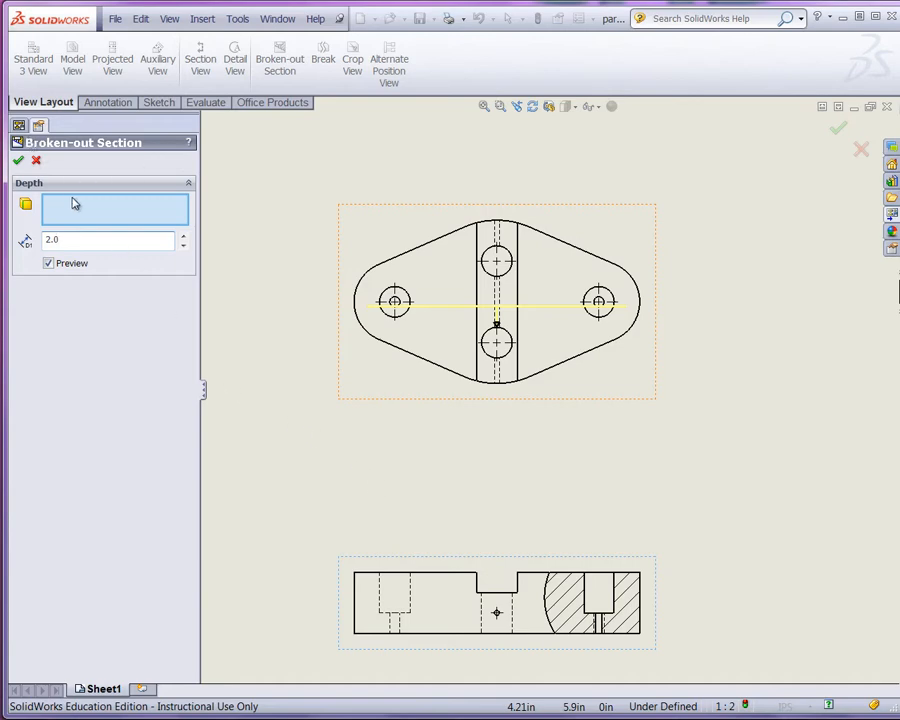
{"action": "scroll", "coordinate": [482, 594], "scroll_direction": "up", "scroll_amount": 2}
{"action": "scroll", "coordinate": [629, 572], "scroll_direction": "down", "scroll_amount": 2}
{"action": "scroll", "coordinate": [687, 433], "scroll_direction": "up", "scroll_amount": 2}
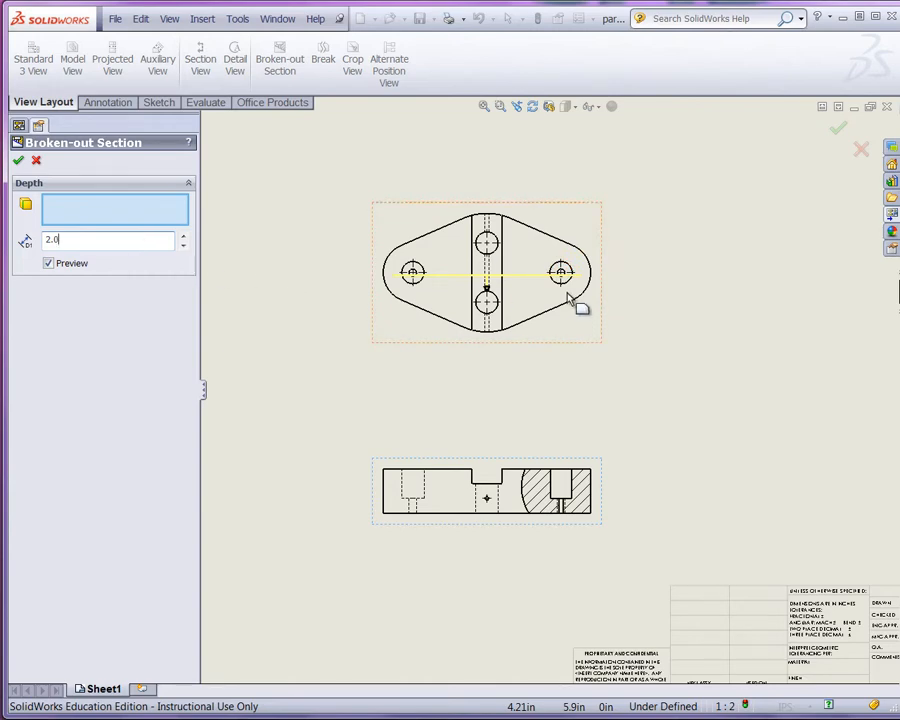
{"action": "left_click_drag", "start_coordinate": [94, 243], "coordinate": [26, 240]}
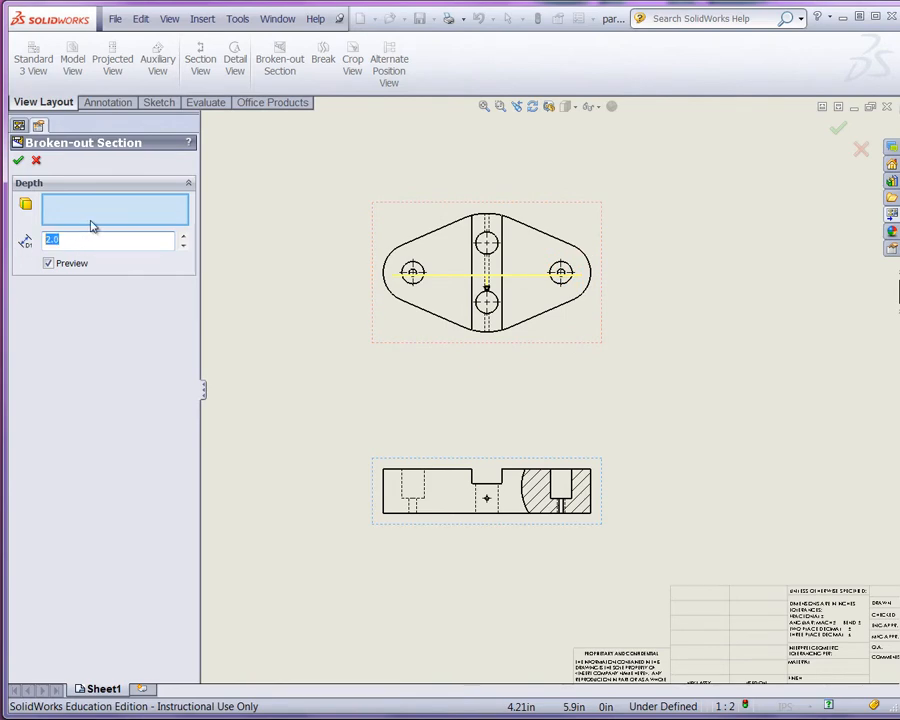
{"action": "left_click", "coordinate": [18, 161]}
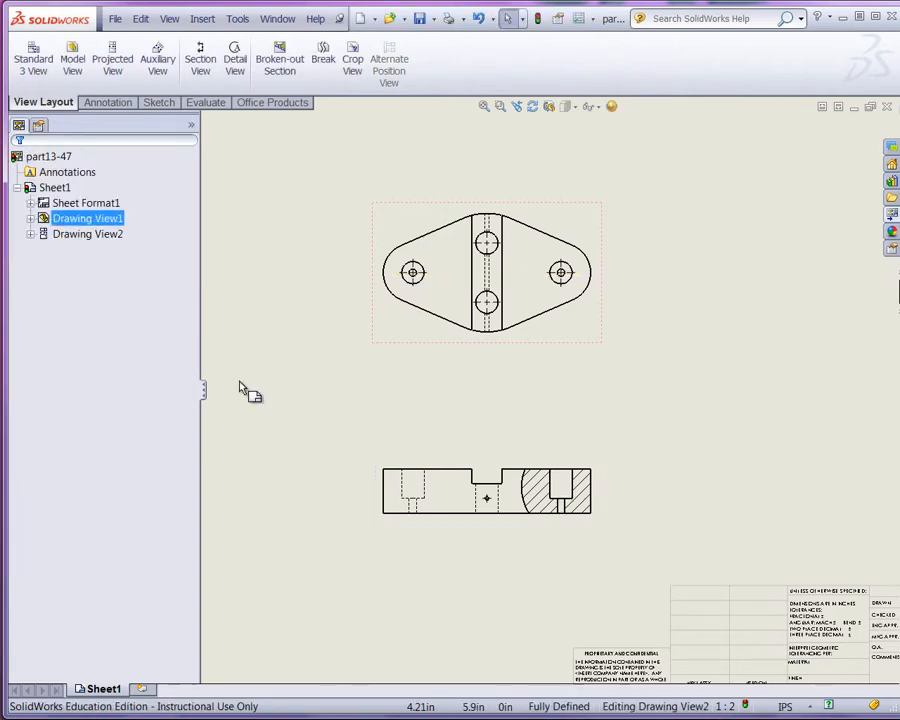
Place the part's Isometric view in the sheet's upper-right area.
{"action": "scroll", "coordinate": [314, 466], "scroll_direction": "up", "scroll_amount": 2}
{"action": "middle_click_drag", "start_coordinate": [705, 421], "coordinate": [598, 437]}
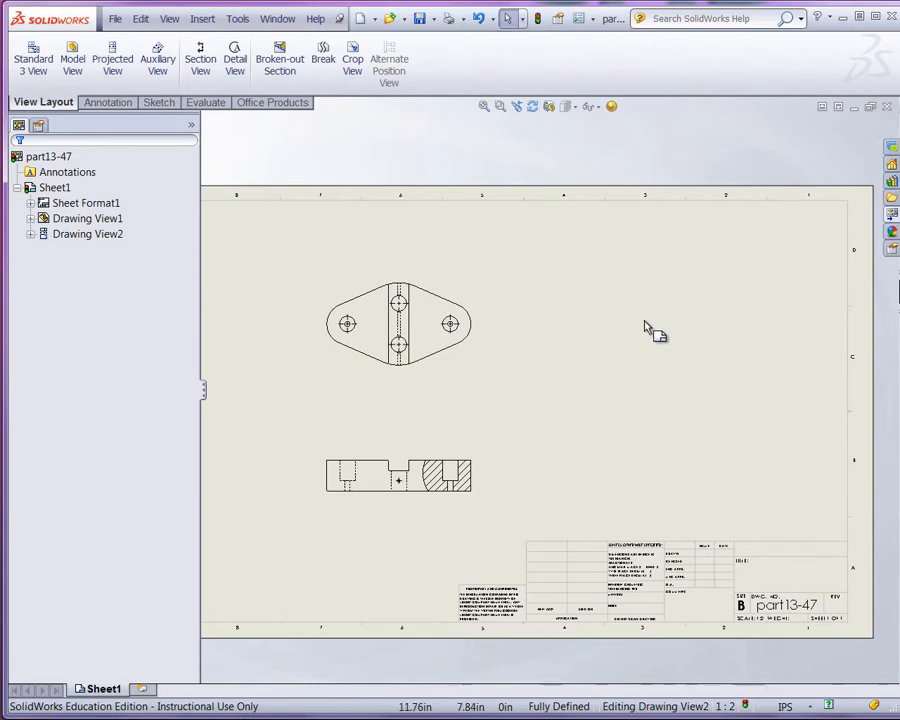
{"action": "left_click", "coordinate": [893, 214]}
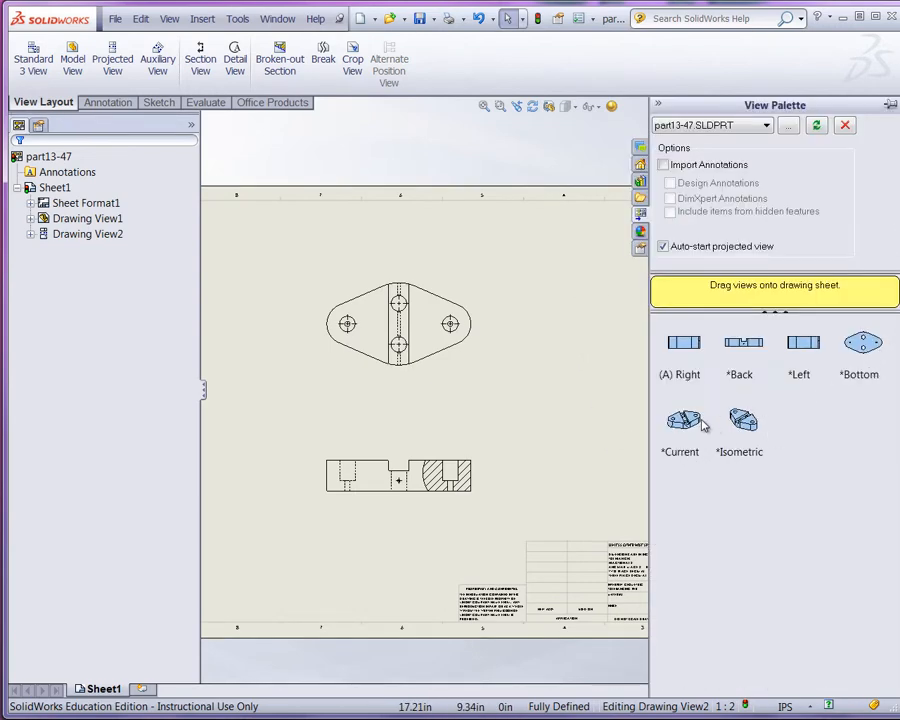
{"action": "mouse_move", "coordinate": [745, 422]}
{"action": "left_mouse_down"}
{"action": "mouse_move", "coordinate": [595, 336]}
{"action": "mouse_move", "coordinate": [695, 334]}
{"action": "mouse_move", "coordinate": [730, 306]}
{"action": "mouse_move", "coordinate": [719, 297]}
{"action": "left_mouse_up"}
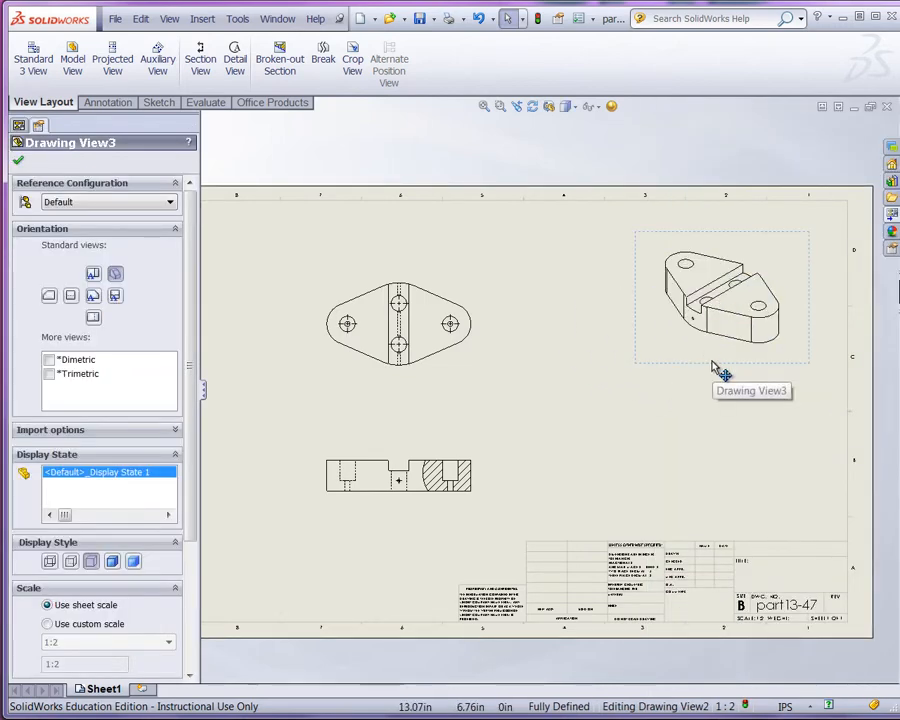
Set the isometric view's display style to Shaded With Edges.
{"action": "left_click_drag", "start_coordinate": [195, 411], "coordinate": [186, 538]}
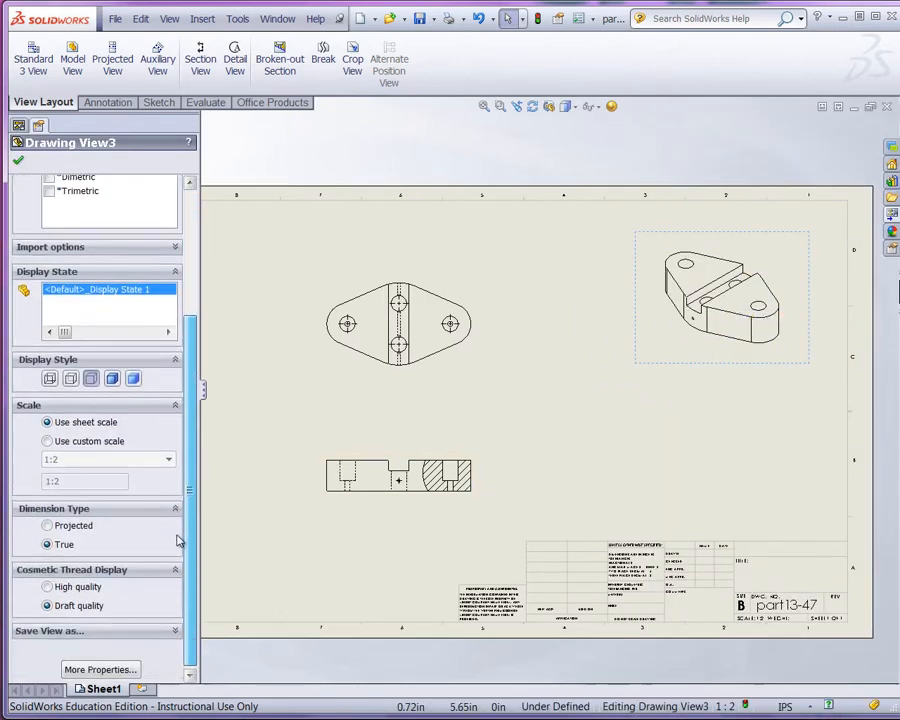
{"action": "left_click", "coordinate": [111, 379]}
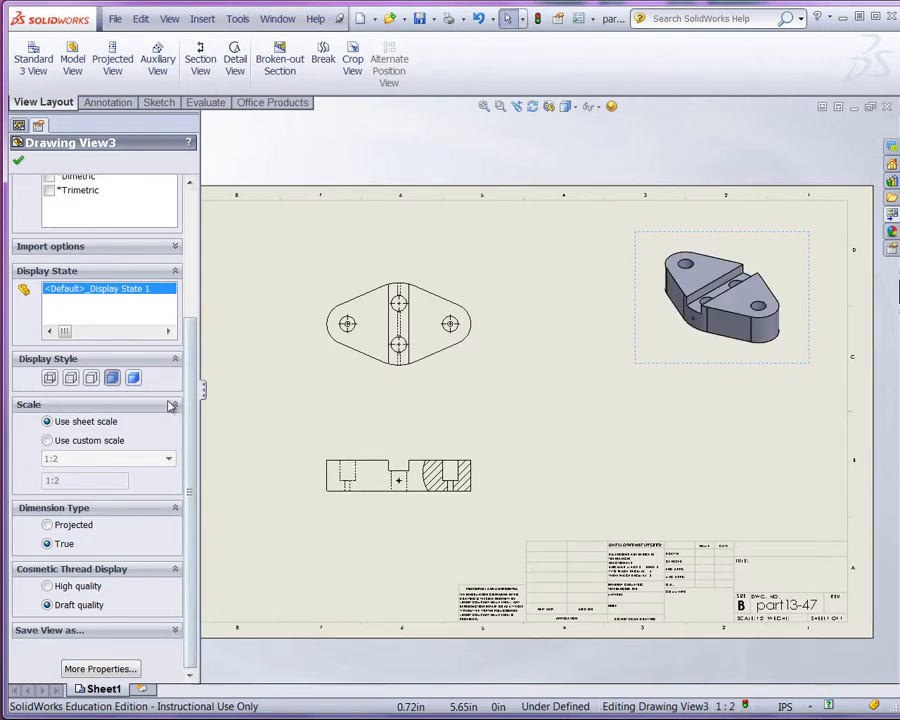
{"action": "left_click", "coordinate": [19, 162]}
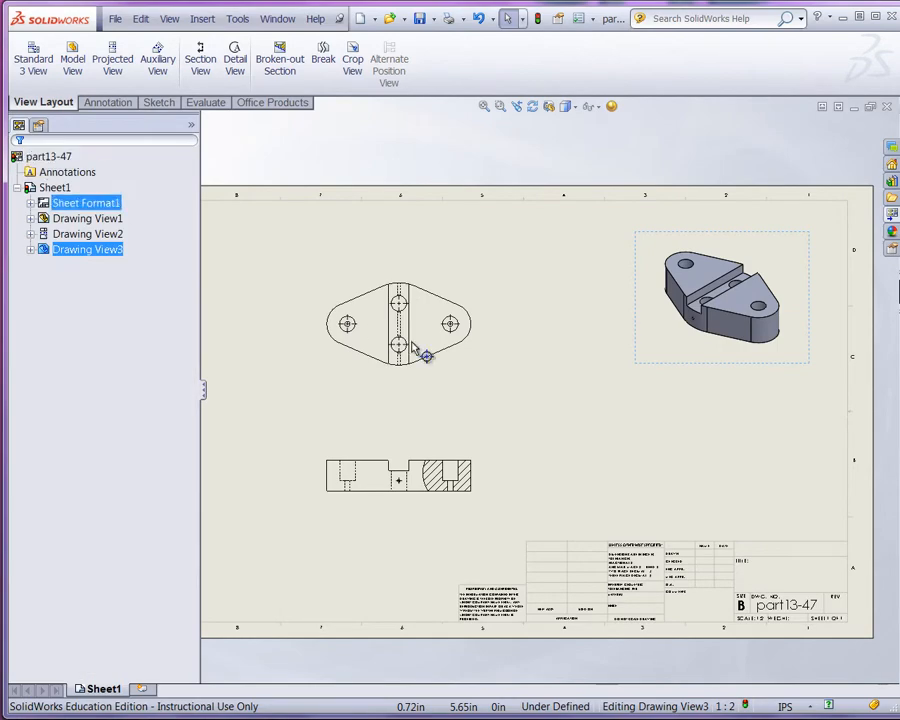
{"action": "left_click", "coordinate": [578, 448]}
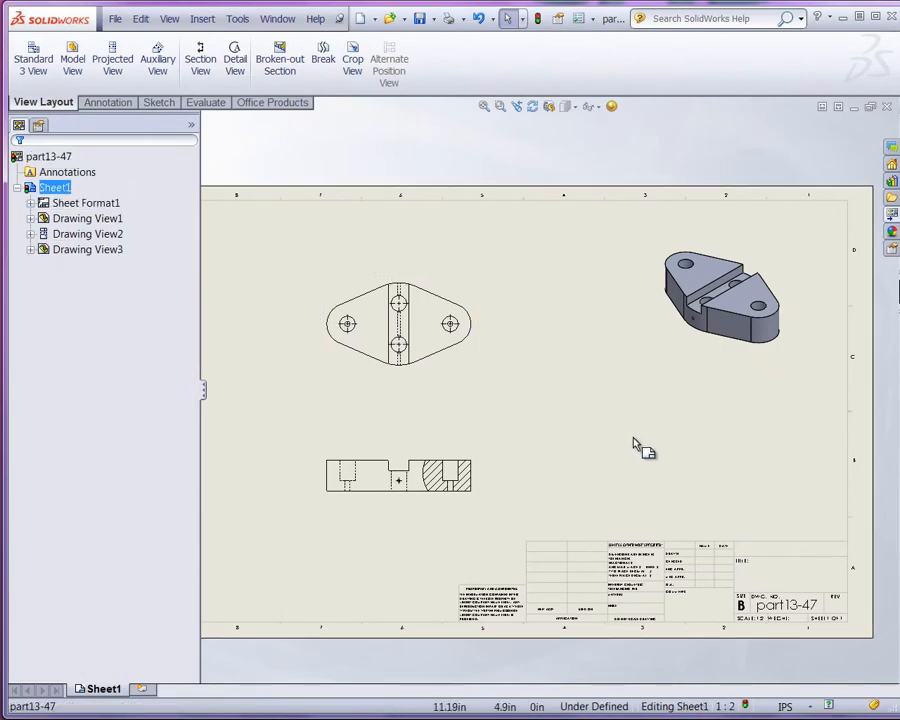
Dimension the horizontal centre distance between the two outer counterbored holes, placing the dimension above the top view.
{"action": "scroll", "coordinate": [378, 310], "scroll_direction": "up", "scroll_amount": 2}
{"action": "scroll", "coordinate": [405, 342], "scroll_direction": "down", "scroll_amount": 5}
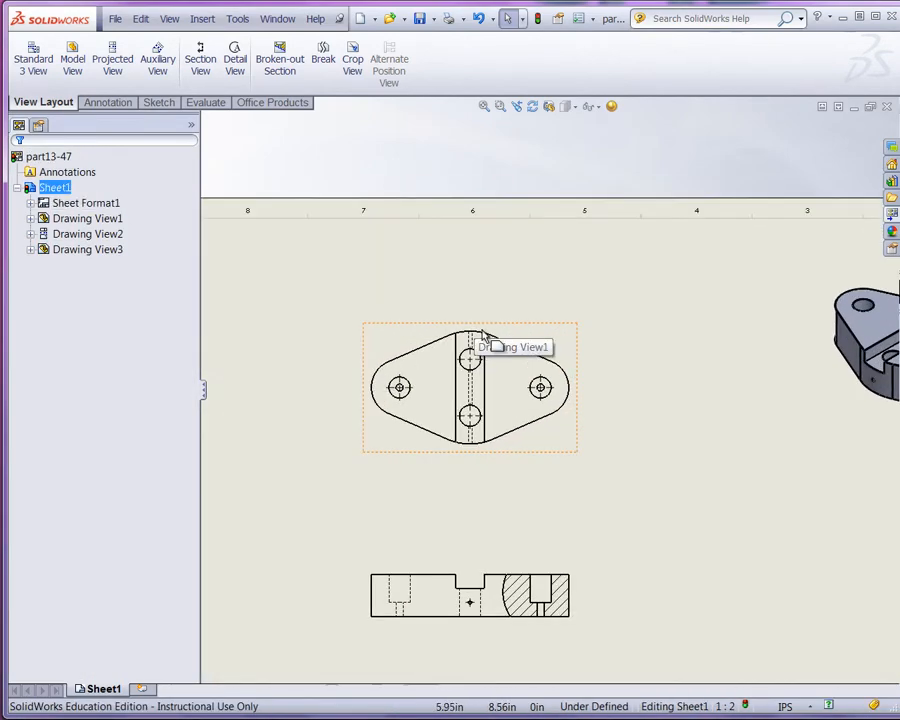
{"action": "left_click", "coordinate": [112, 104]}
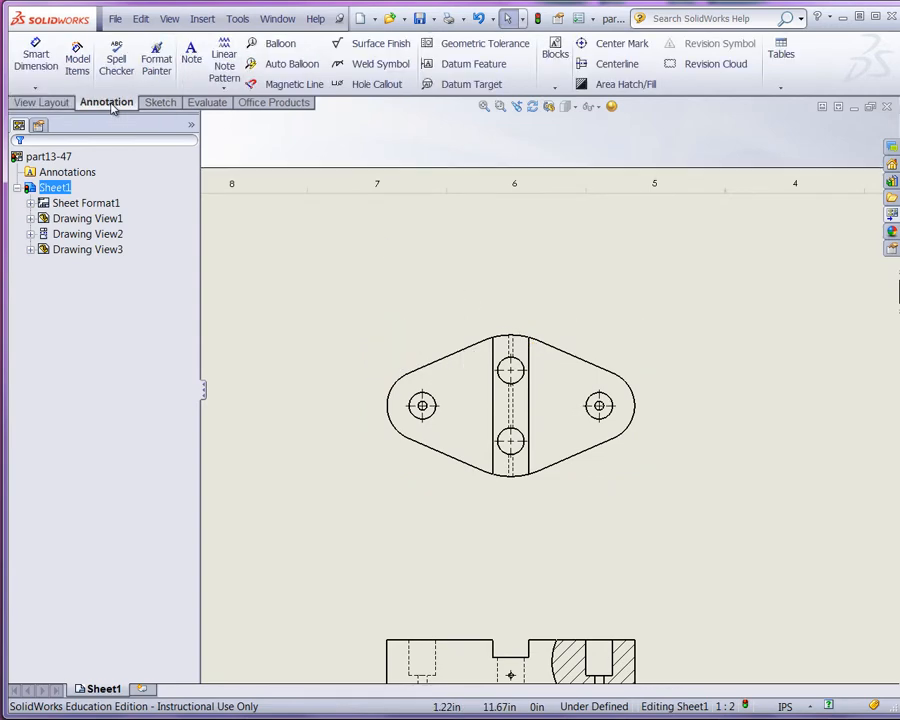
{"action": "left_click", "coordinate": [45, 70]}
{"action": "scroll", "coordinate": [514, 366], "scroll_direction": "down", "scroll_amount": 4}
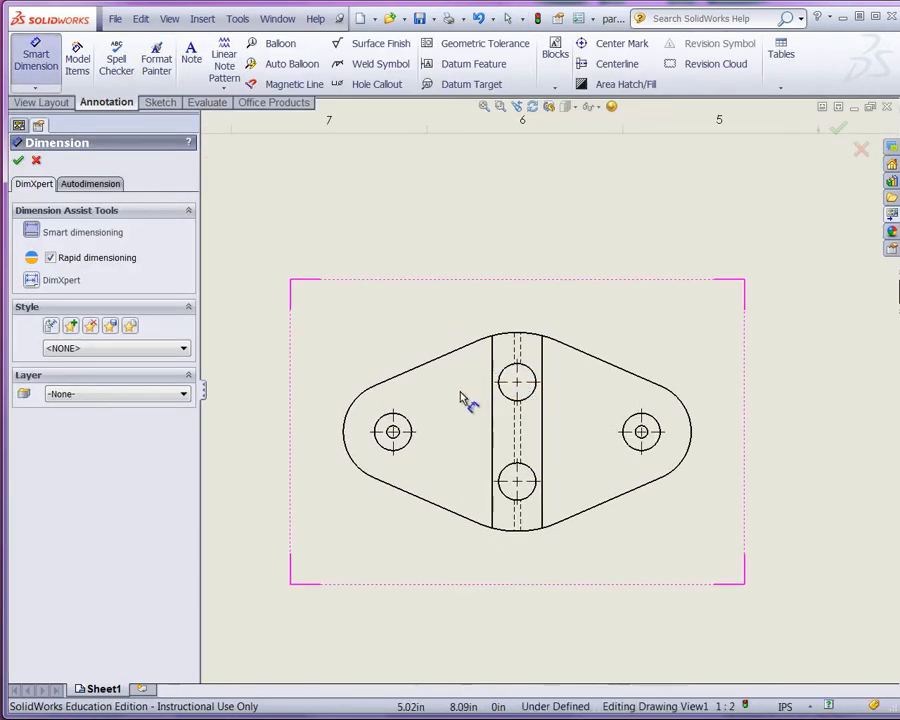
{"action": "left_click", "coordinate": [412, 428]}
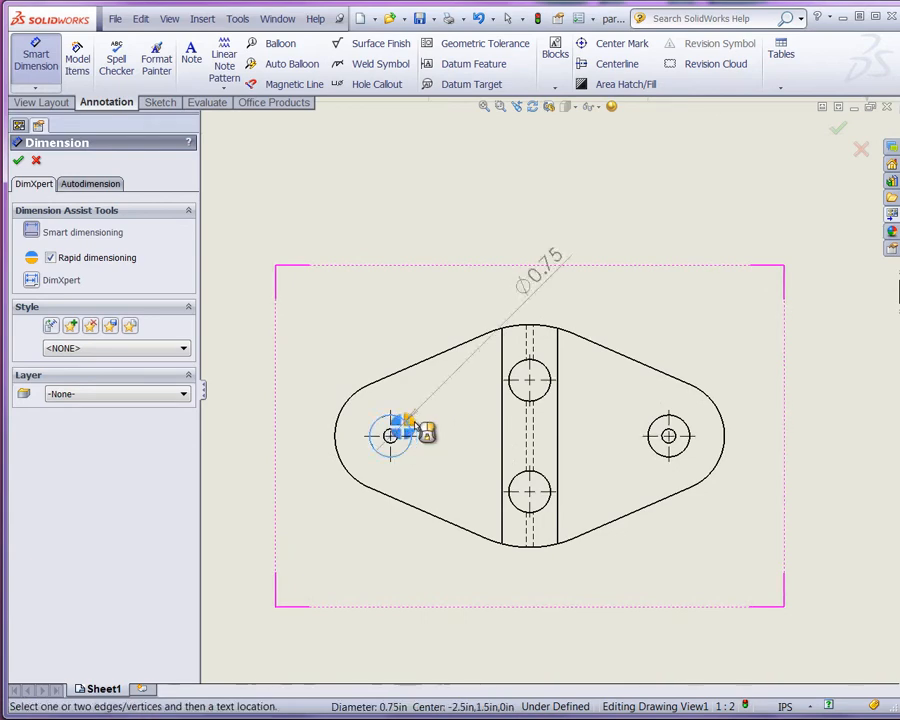
{"action": "left_click", "coordinate": [662, 432]}
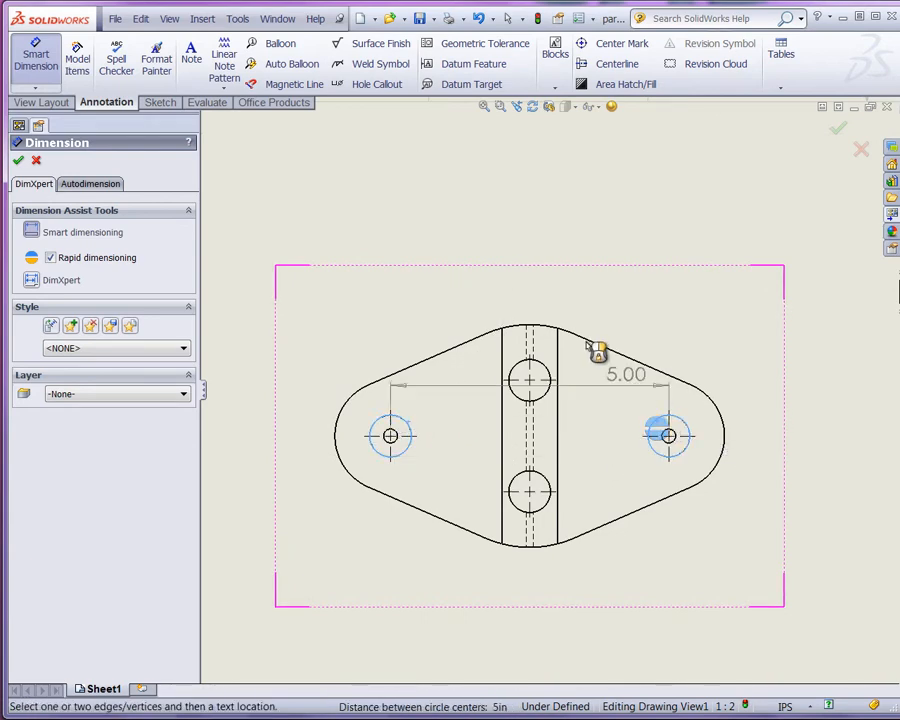
{"action": "left_click", "coordinate": [533, 243]}
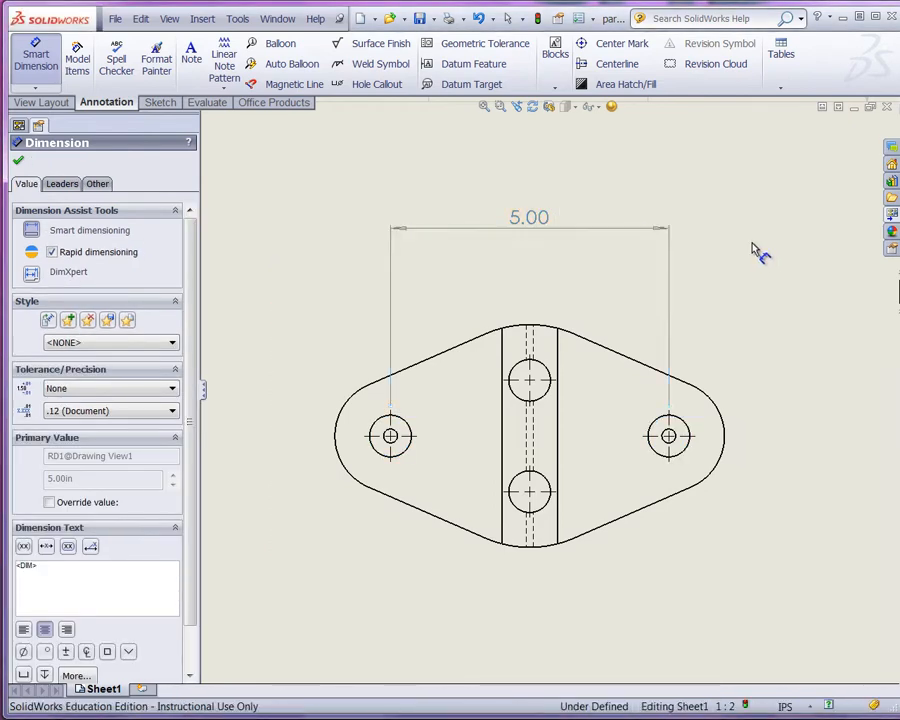
{"action": "scroll", "coordinate": [688, 464], "scroll_direction": "up", "scroll_amount": 3}
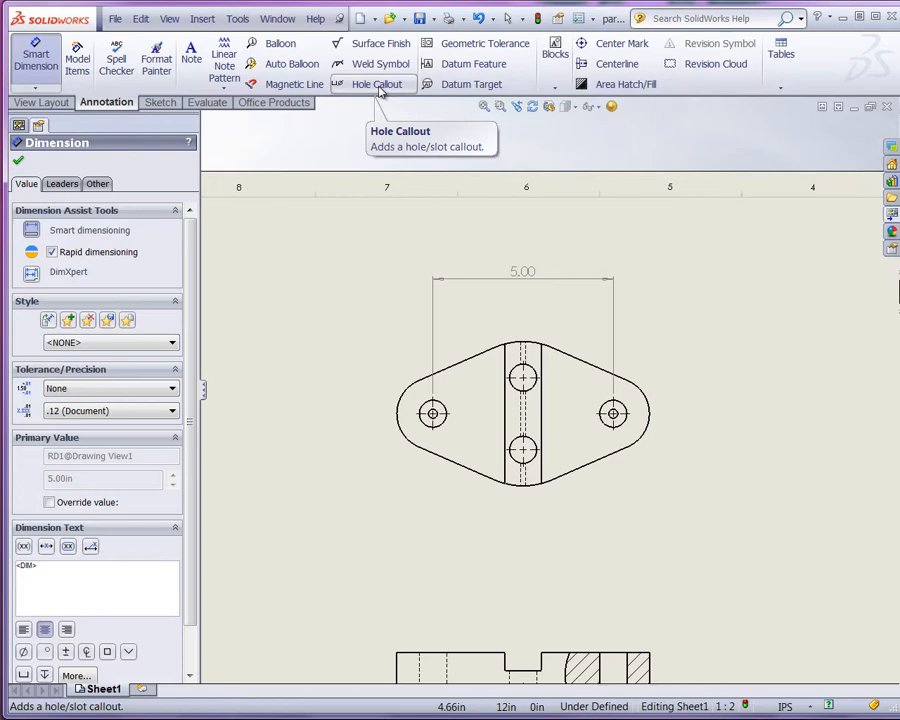
Add a hole callout to the right counterbored hole in the top view, placing its text above and to the right of the part.
{"action": "left_click", "coordinate": [378, 86]}
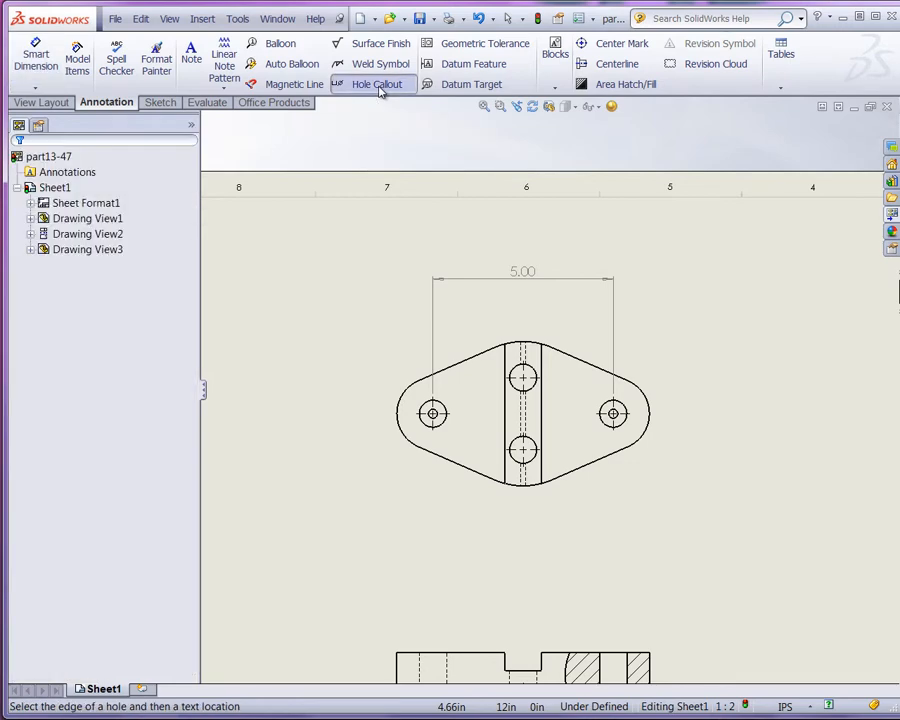
{"action": "scroll", "coordinate": [678, 417], "scroll_direction": "down", "scroll_amount": 3}
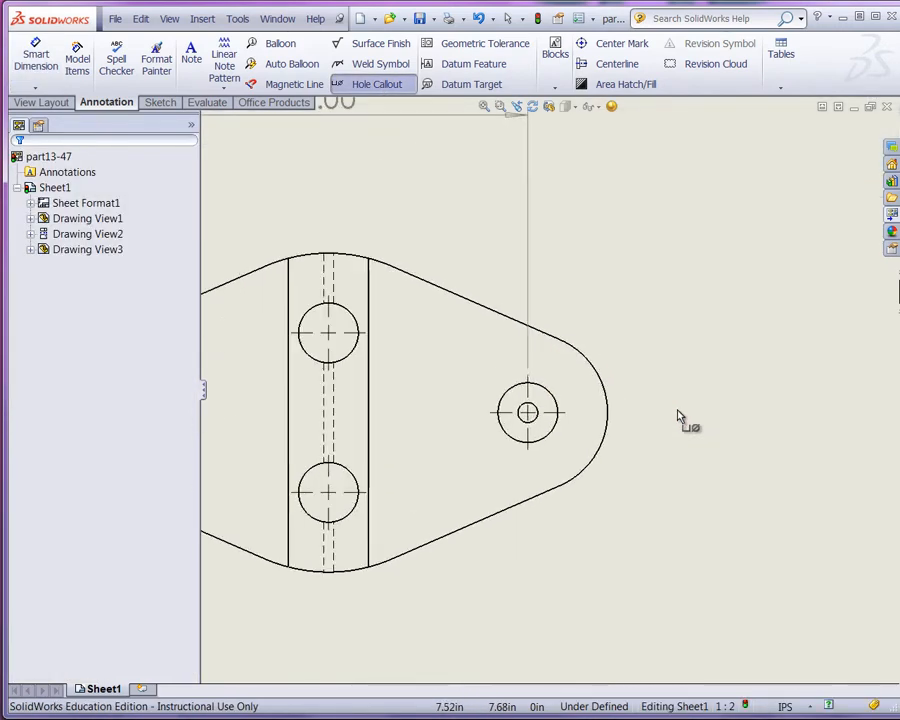
{"action": "left_click", "coordinate": [556, 403]}
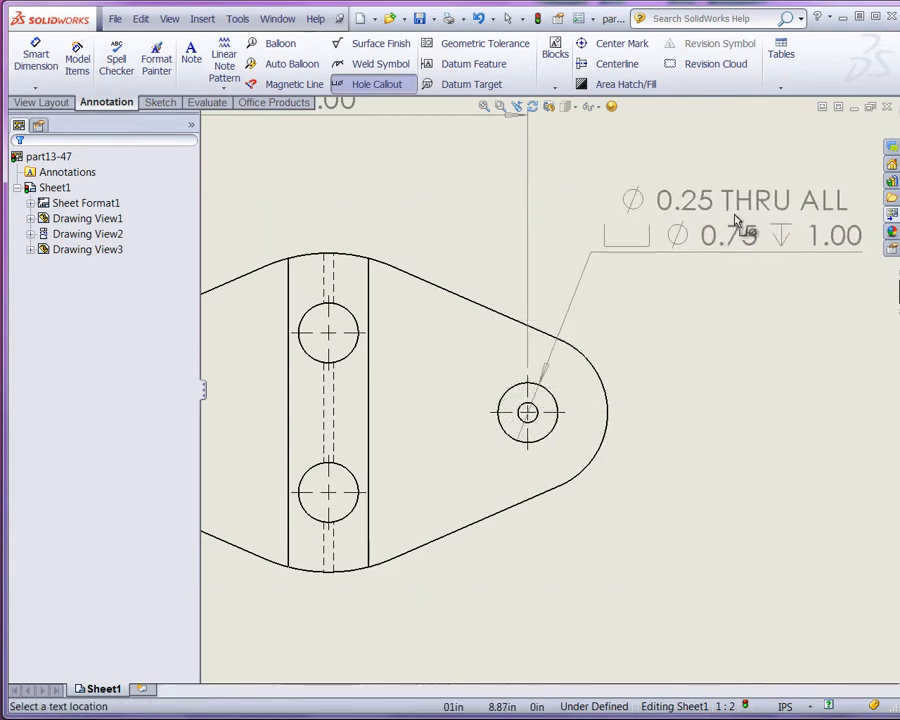
{"action": "left_click", "coordinate": [742, 214]}
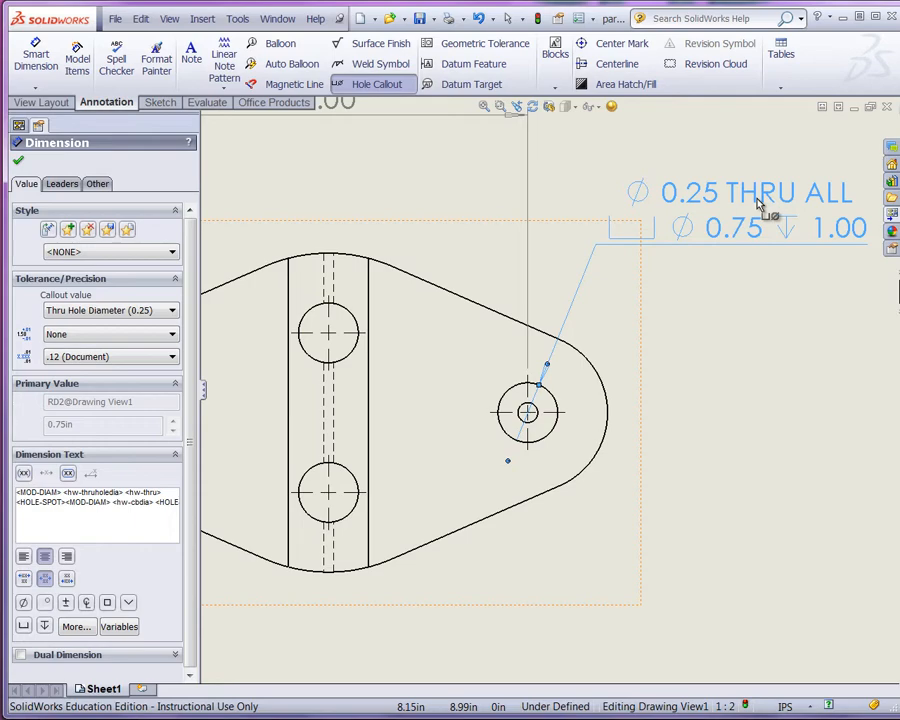
{"action": "scroll", "coordinate": [777, 312], "scroll_direction": "up", "scroll_amount": 4}
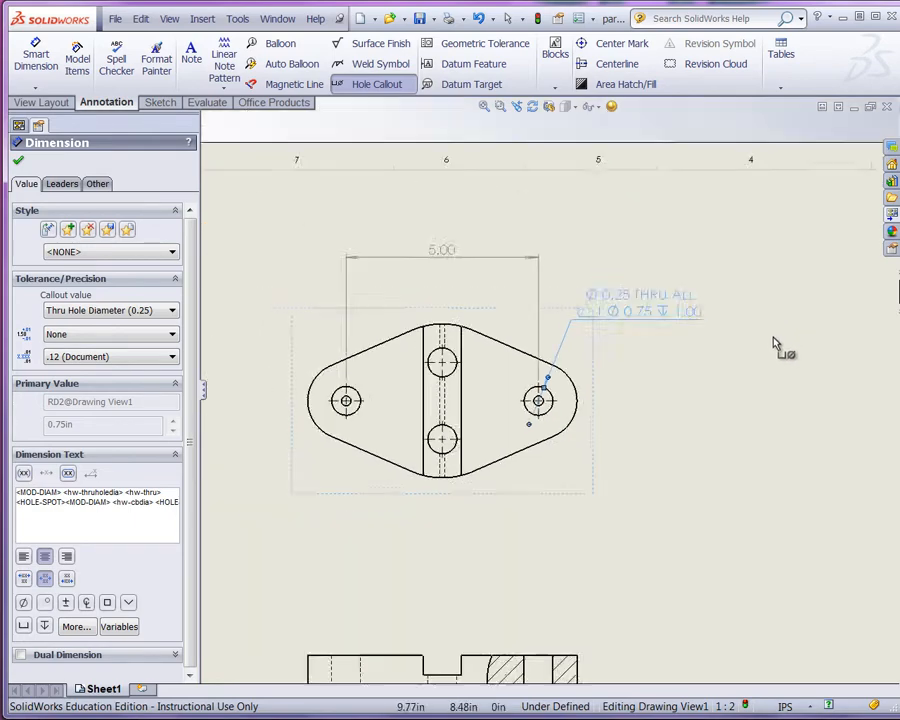
{"action": "scroll", "coordinate": [760, 370], "scroll_direction": "up", "scroll_amount": 3}
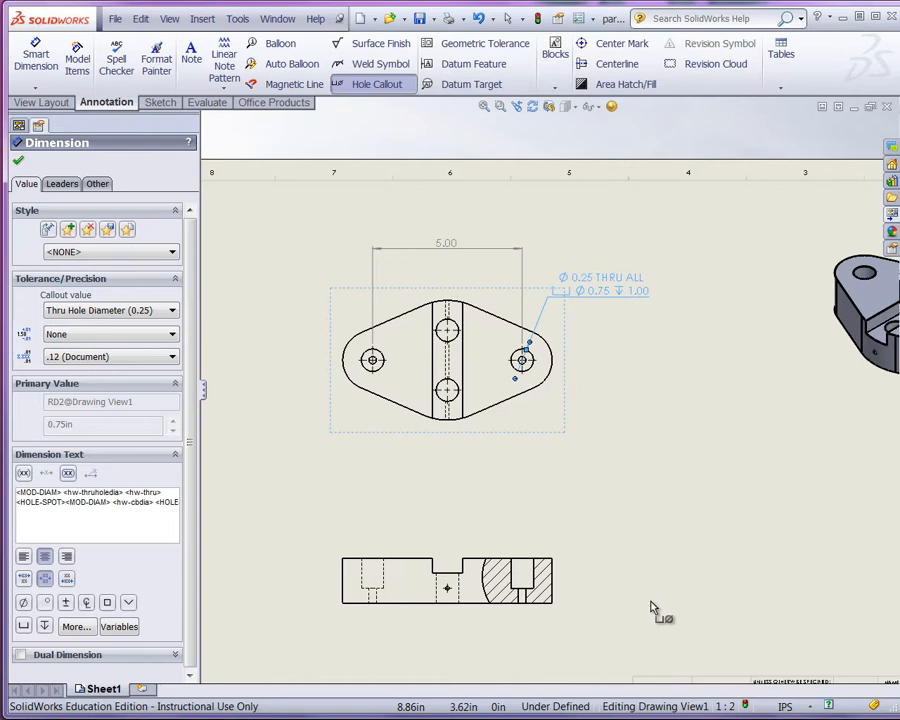
{"action": "left_click", "coordinate": [19, 163]}
Save the drawing as part13-47.SLDDRW in the practice models folder.
{"action": "key", "text": "f"}
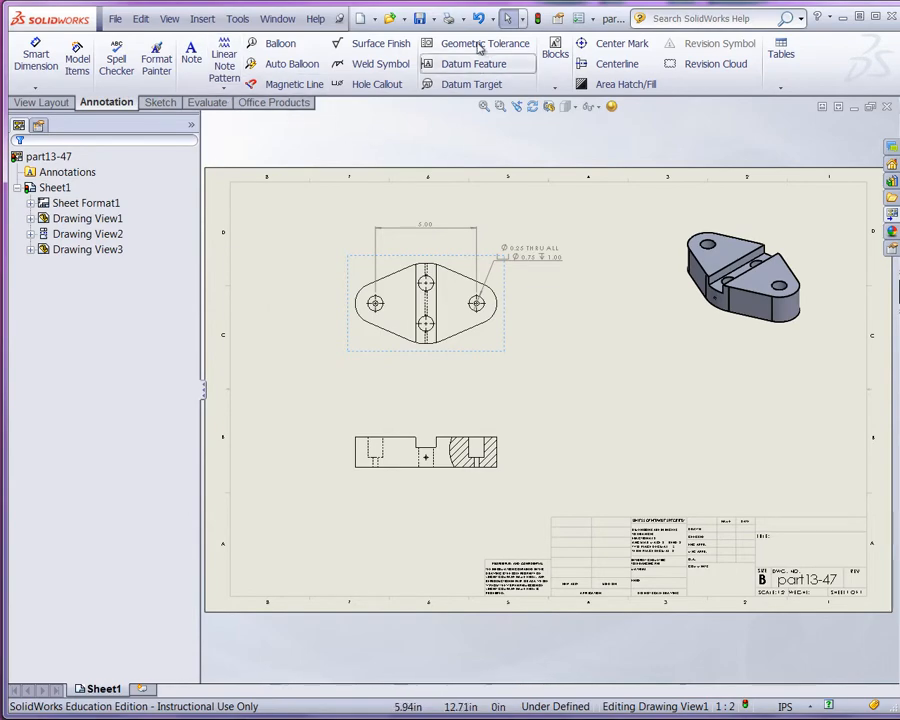
{"action": "left_click", "coordinate": [423, 21]}
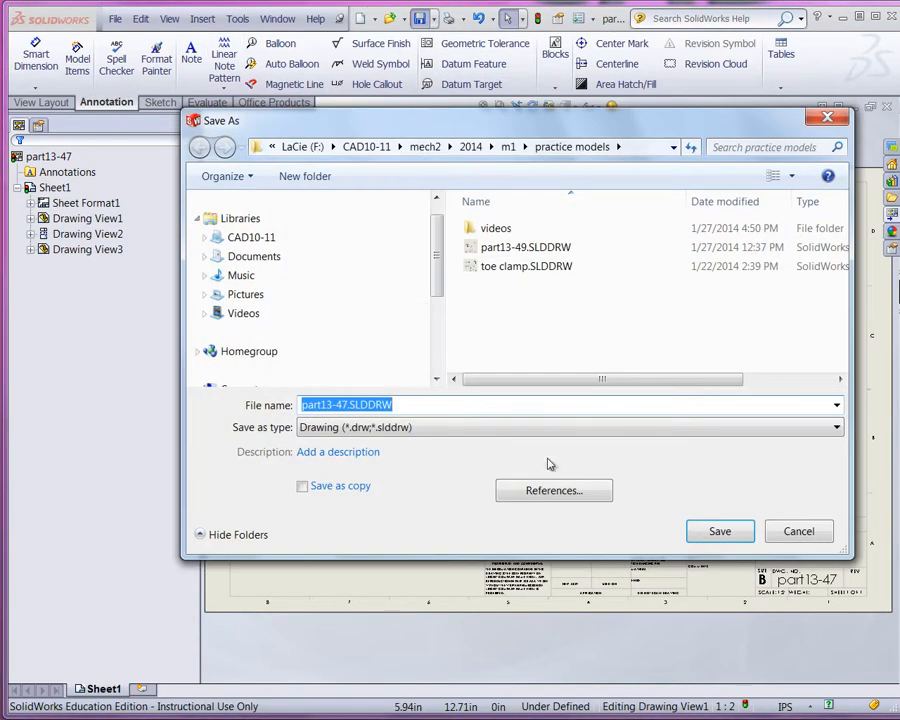
{"action": "left_click", "coordinate": [716, 532]}
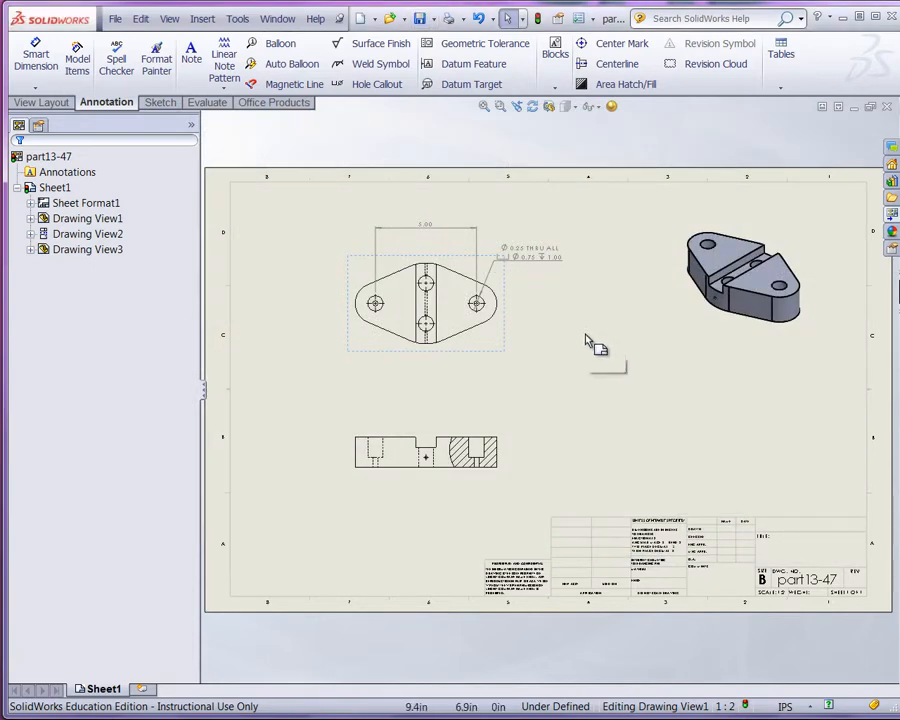